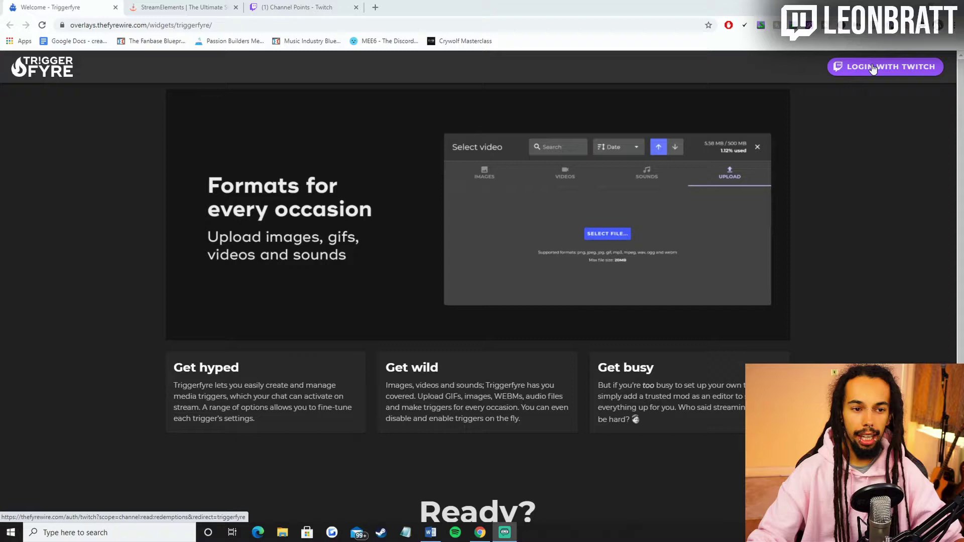
Sign in to Triggerfyre and StreamElements with Twitch, then return to Triggerfyre's Videos list
left_click(877, 68)
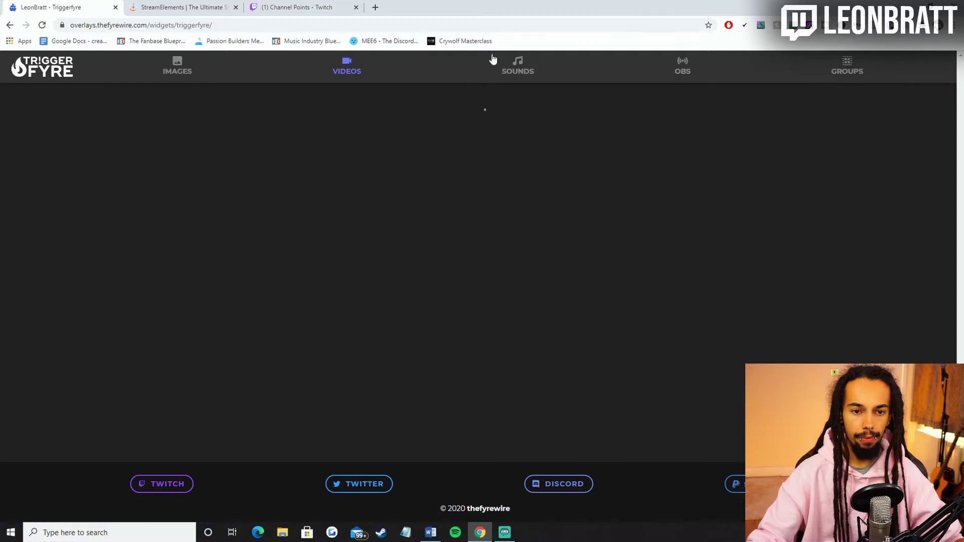
key("ctrl+Tab")
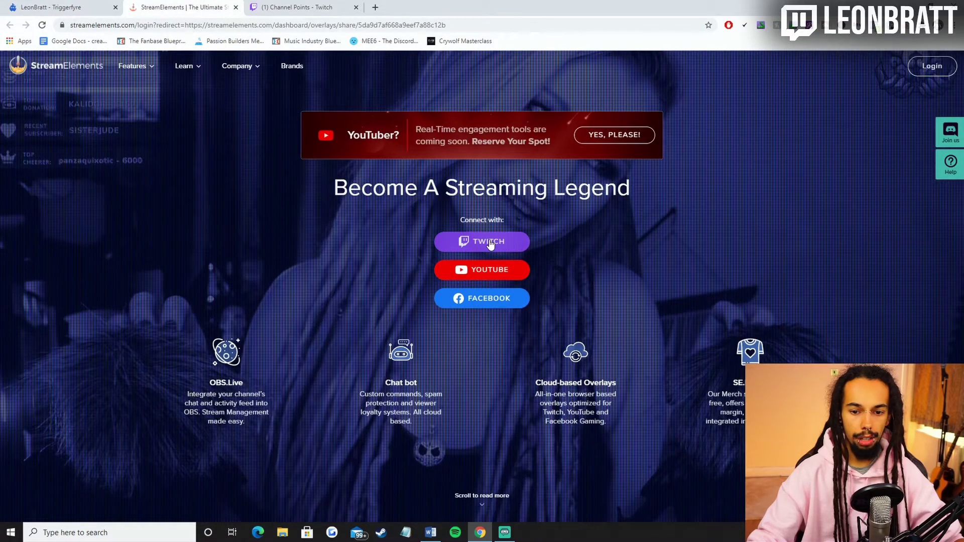
left_click(486, 241)
left_click(106, 8)
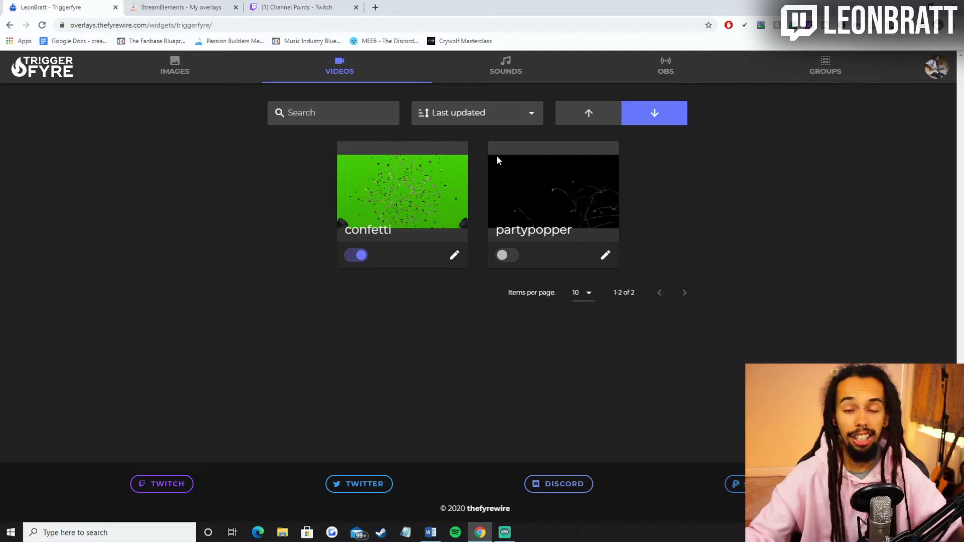
Edit the Triggerfyre by thefyrewire (Beta-v0.8.1) overlay in StreamElements and copy its overlay URL
key("ctrl+Tab")
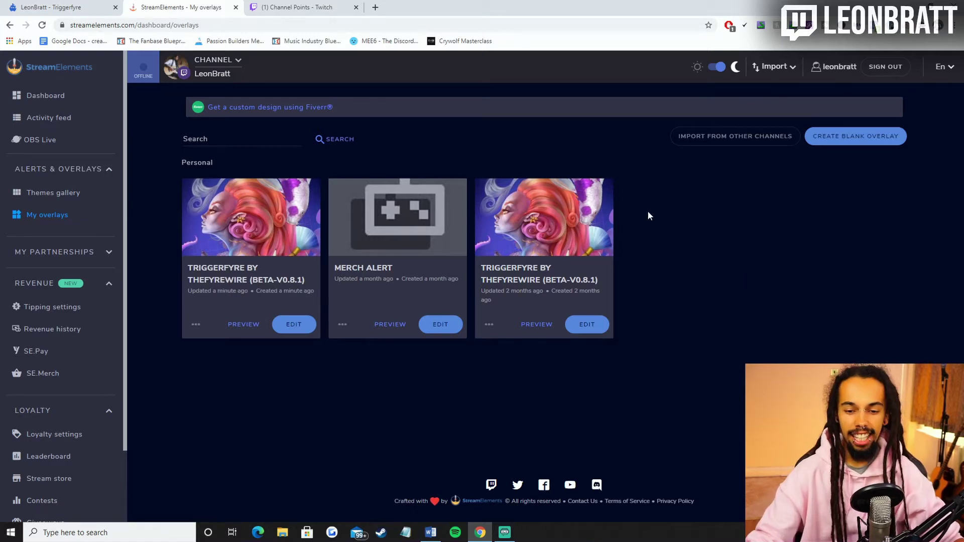
left_click(586, 324)
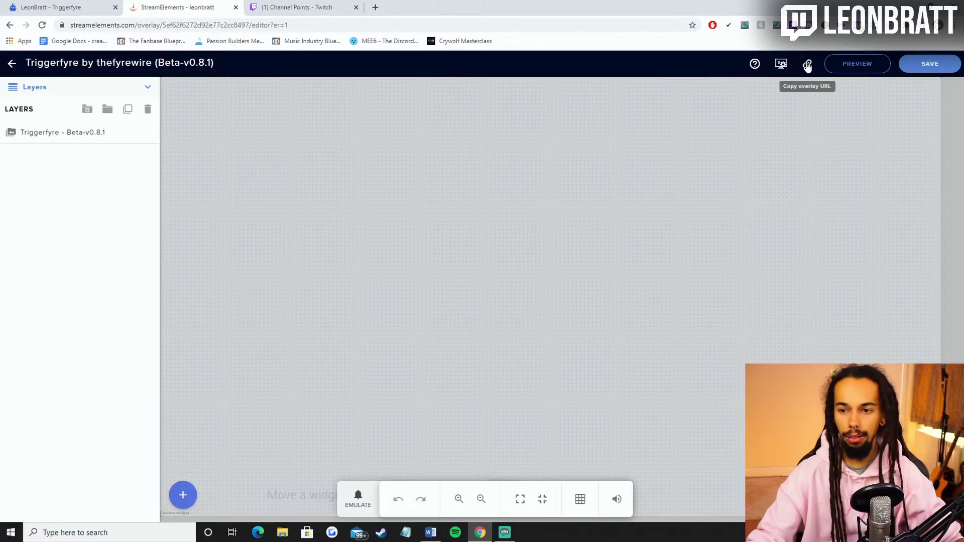
left_click(806, 65)
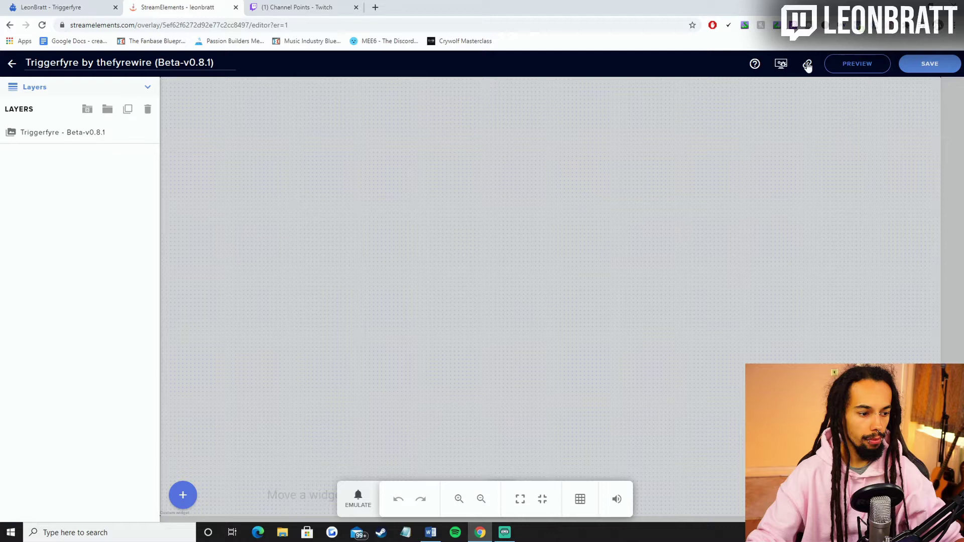
In Streamlabs OBS, start a new Browser Source rather than reusing the existing Triggerfyre source
left_click(504, 533)
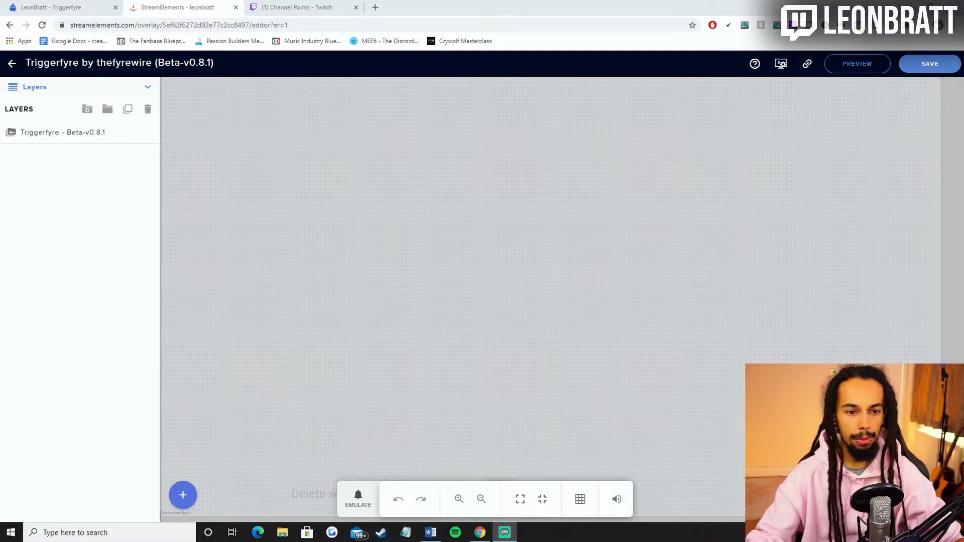
left_click_drag(0, 10, 543, 8)
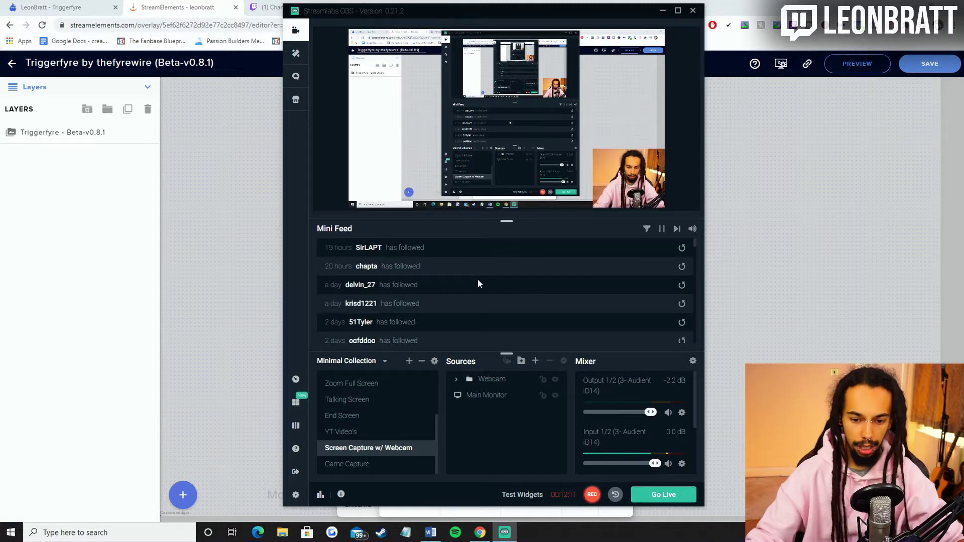
left_click(536, 362)
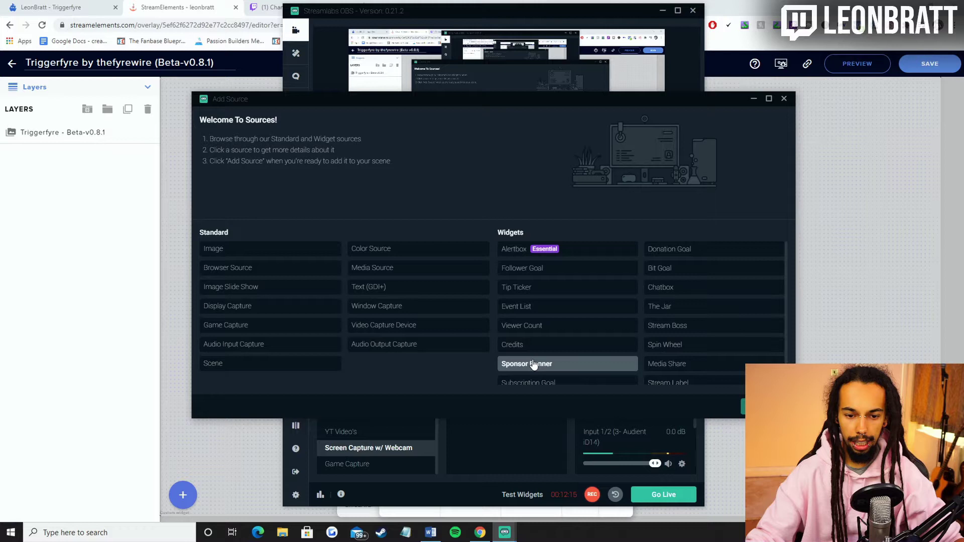
left_click(248, 269)
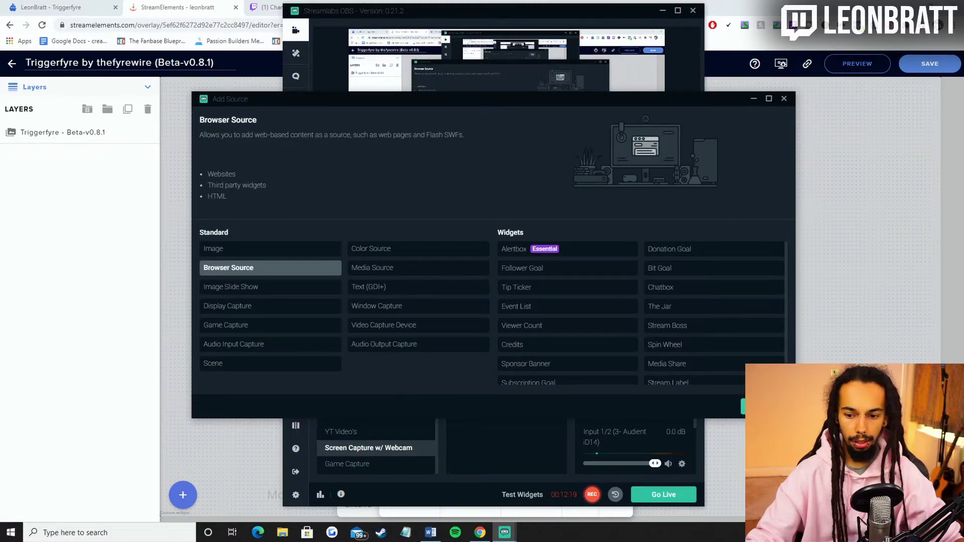
left_click(768, 407)
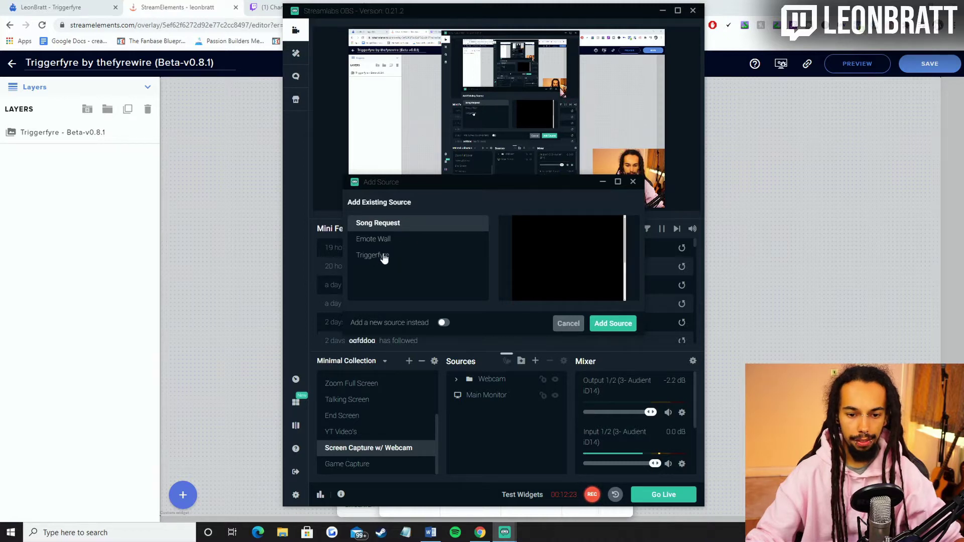
left_click(384, 257)
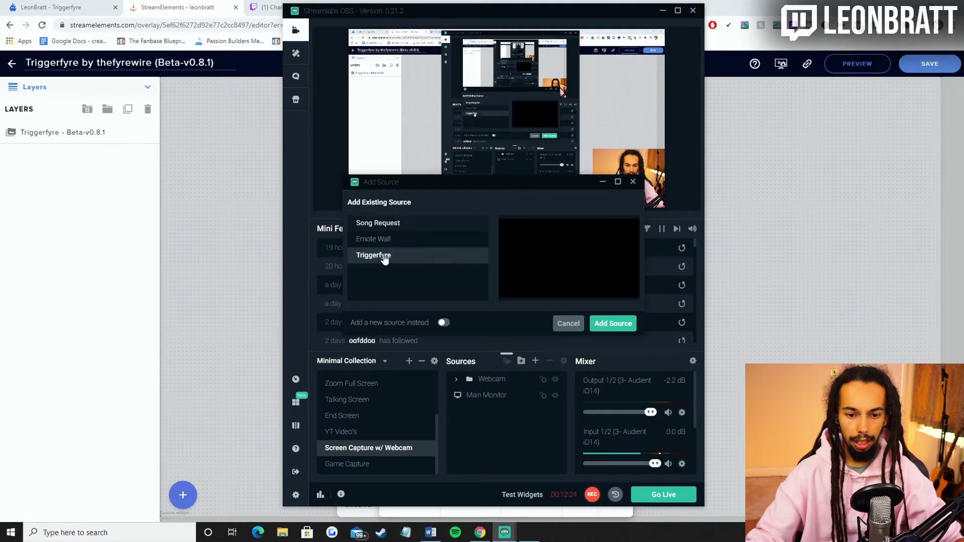
left_click(443, 323)
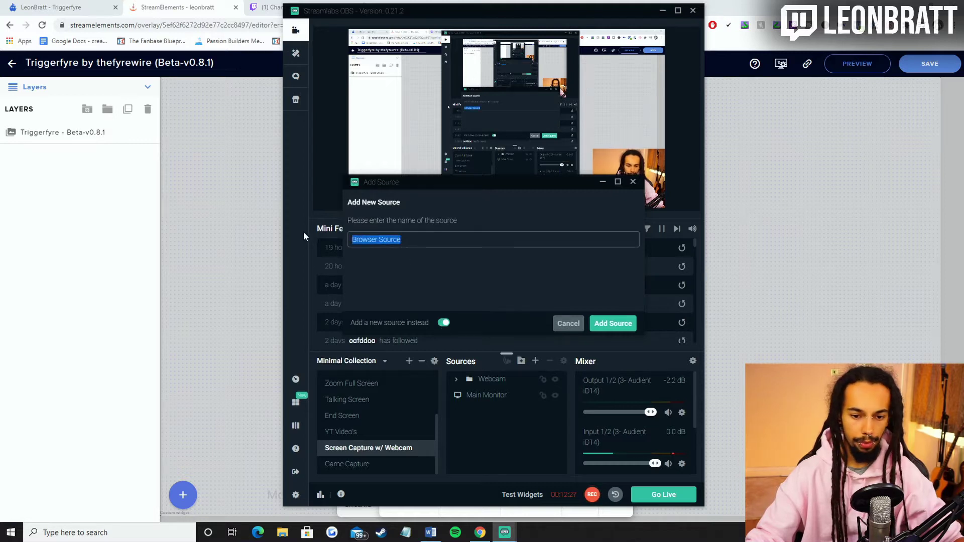
Name the new browser source Confetti and set its size to 1920×1080
type("Cong")
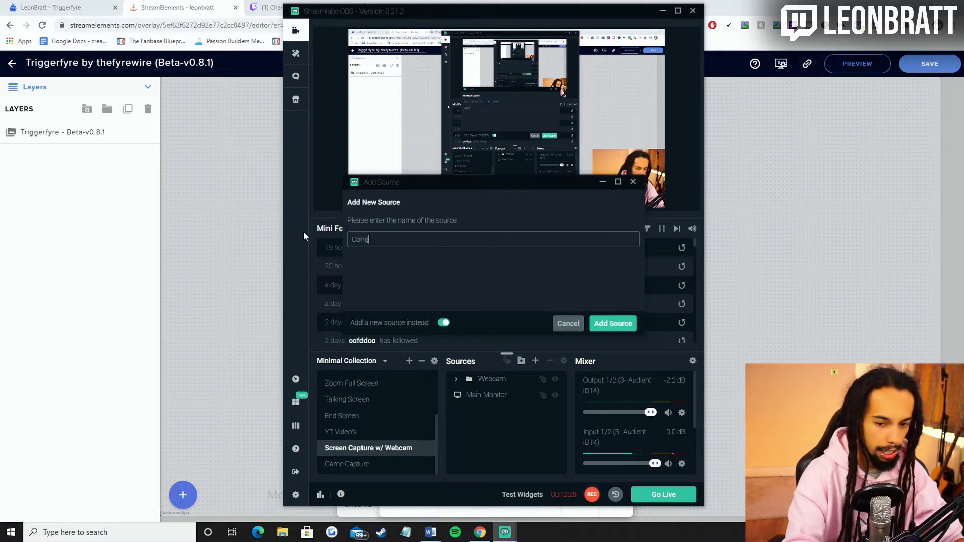
key("BackSpace")
type("fetti")
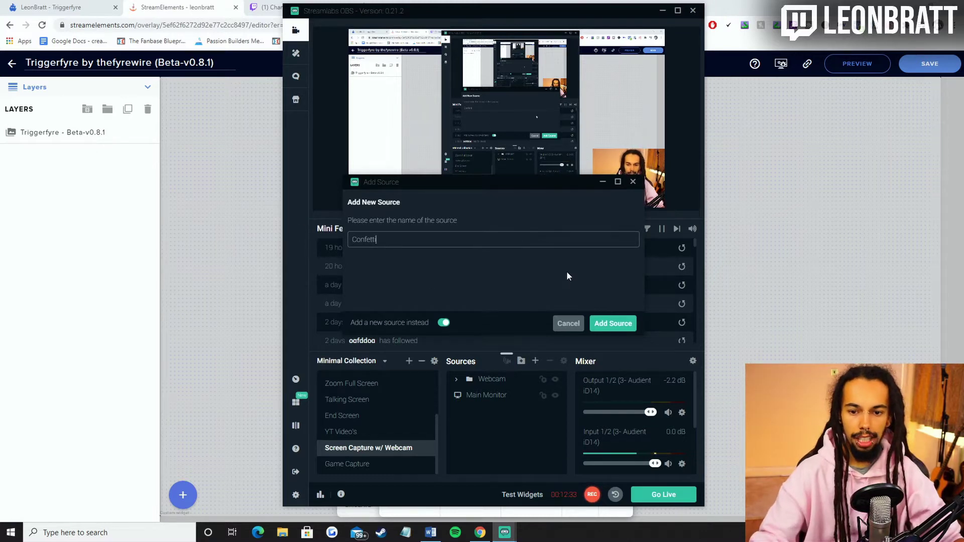
left_click(627, 324)
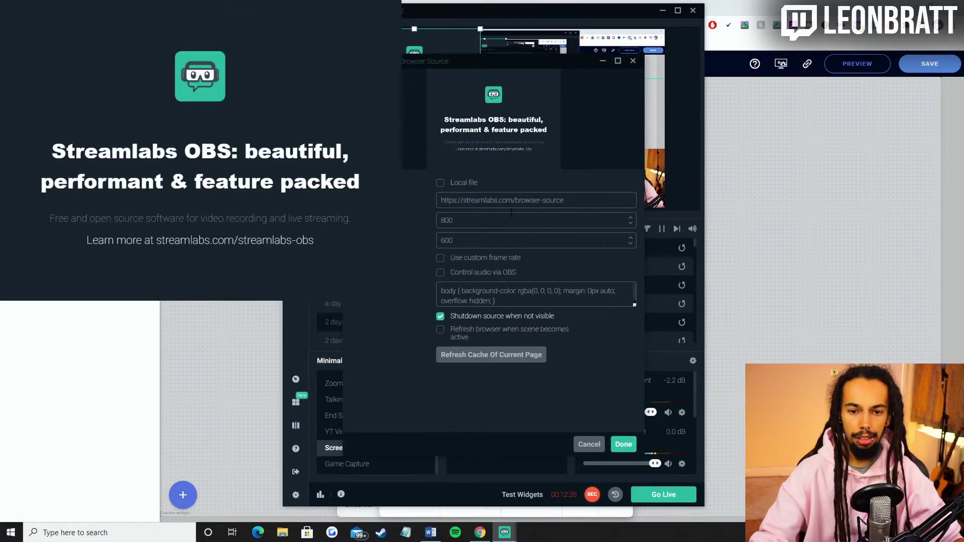
left_click_drag(454, 219, 429, 216)
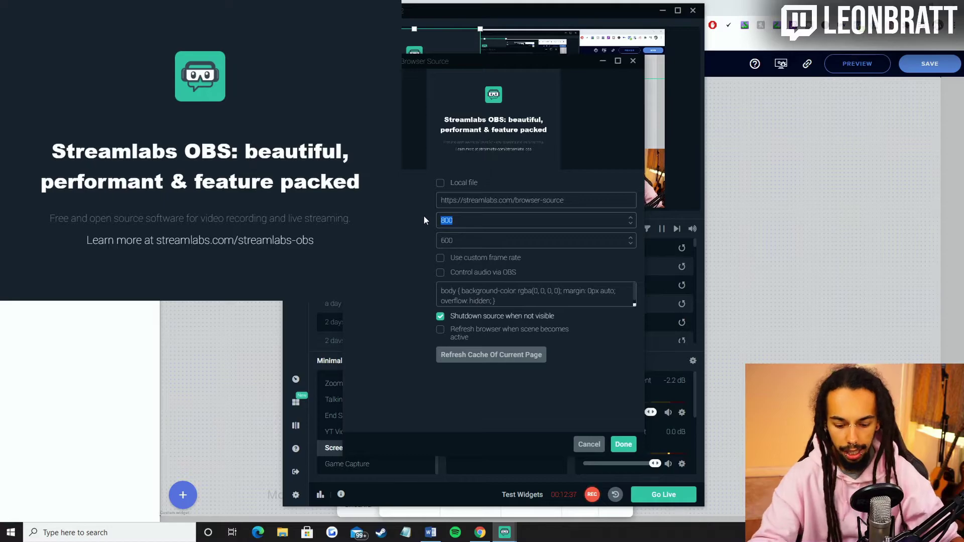
type("1")
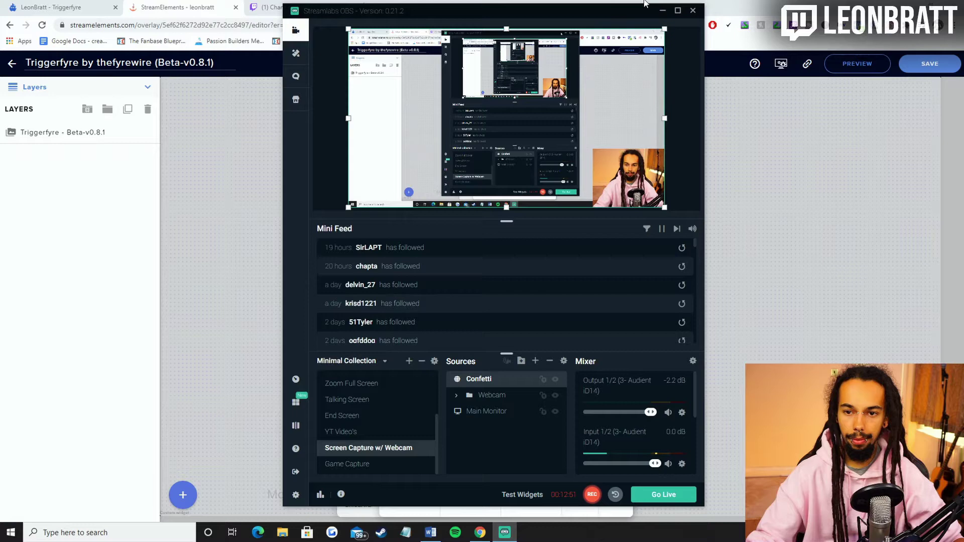
left_click(662, 11)
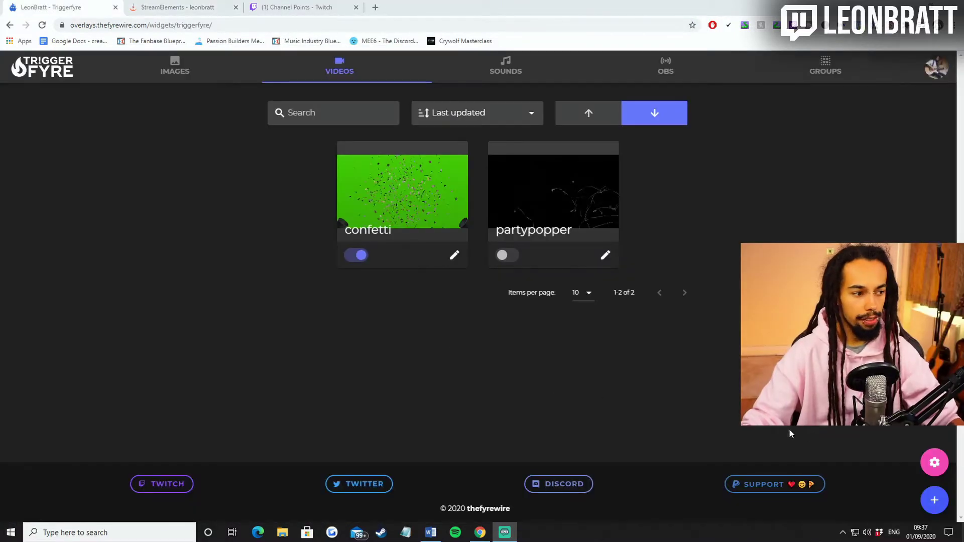
Copy the widget token from Triggerfyre's Settings Token tab for the StreamElements overlay
left_click(933, 465)
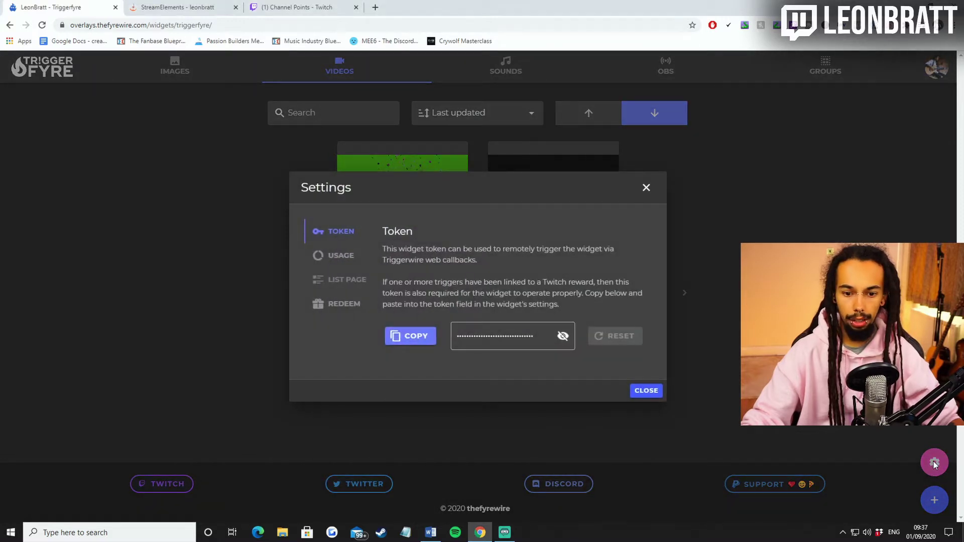
left_click(346, 231)
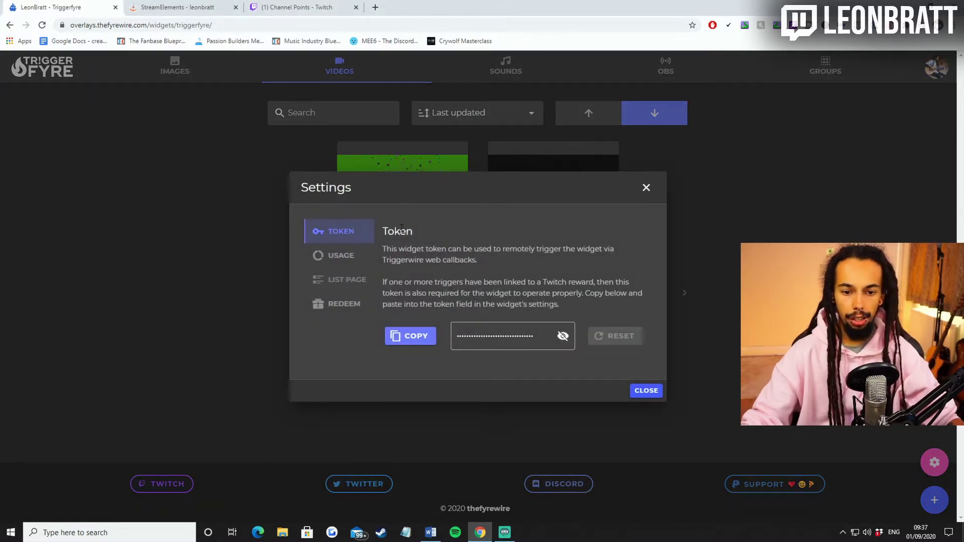
left_click(410, 336)
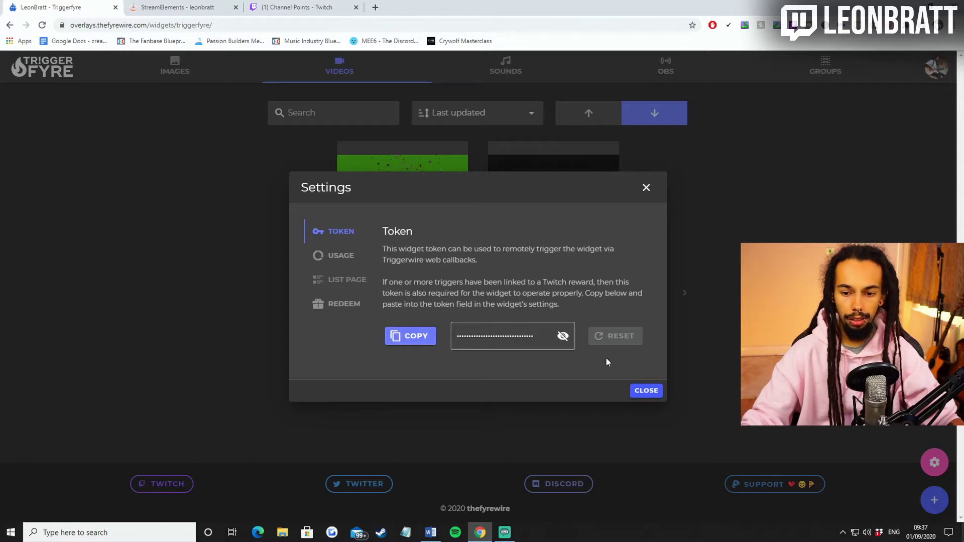
left_click(183, 7)
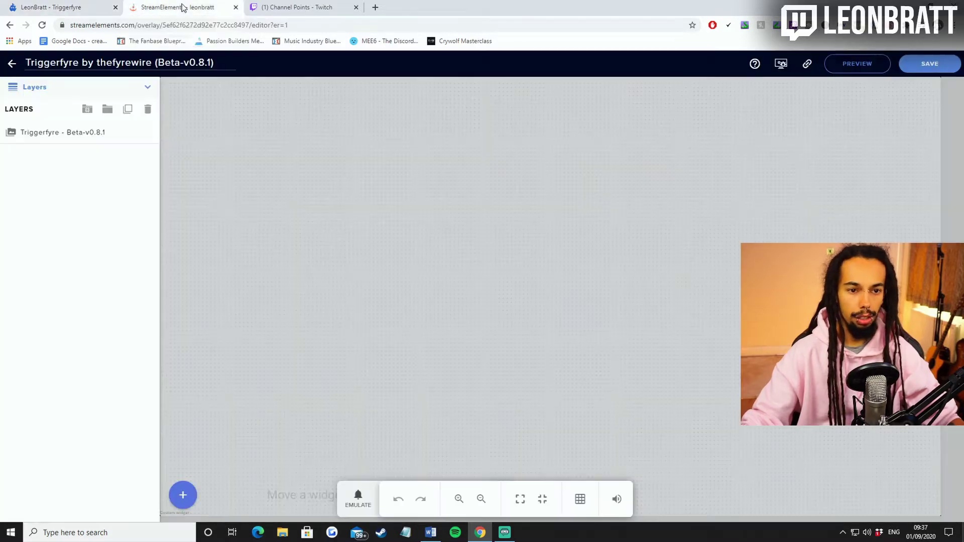
Check the Triggerfyre widget's Widget Token field holds the copied token, then save the overlay
left_click(569, 200)
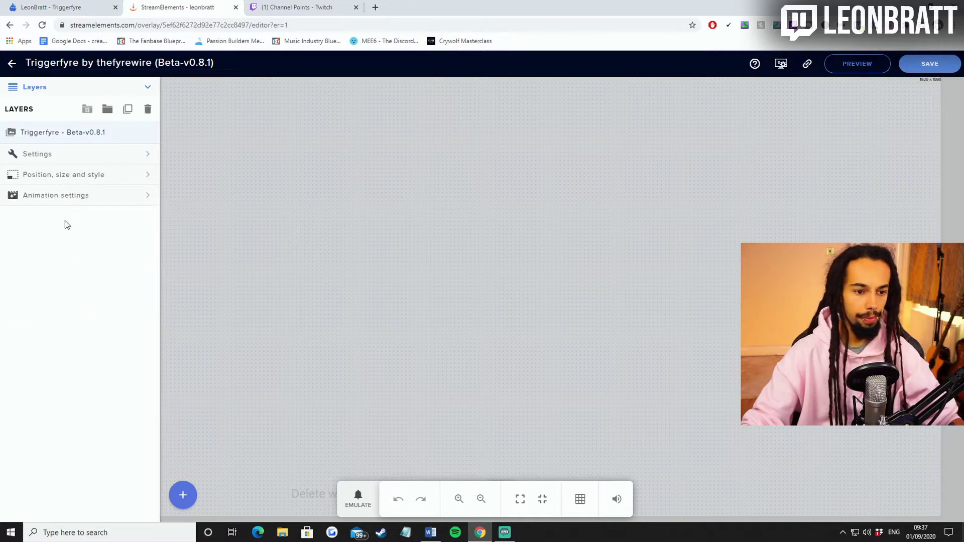
left_click(129, 155)
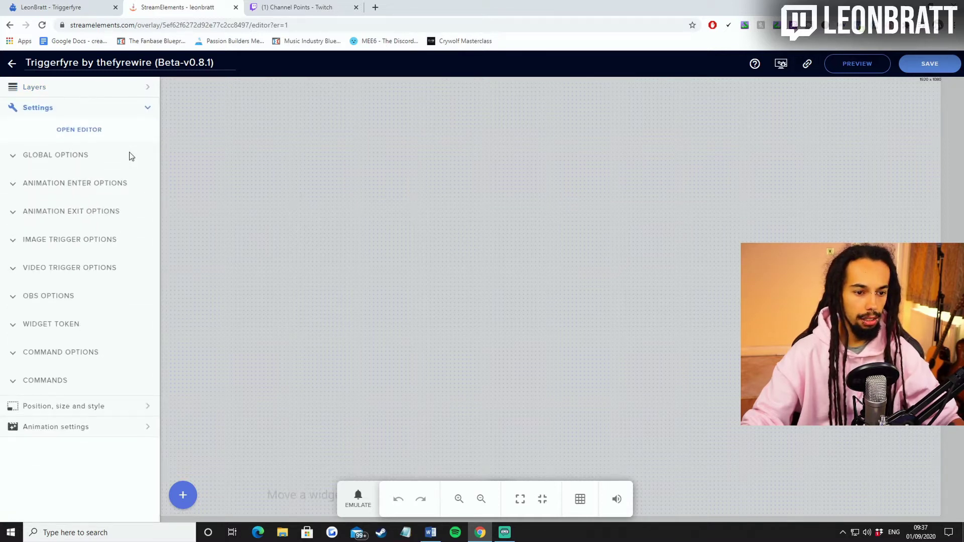
left_click(16, 328)
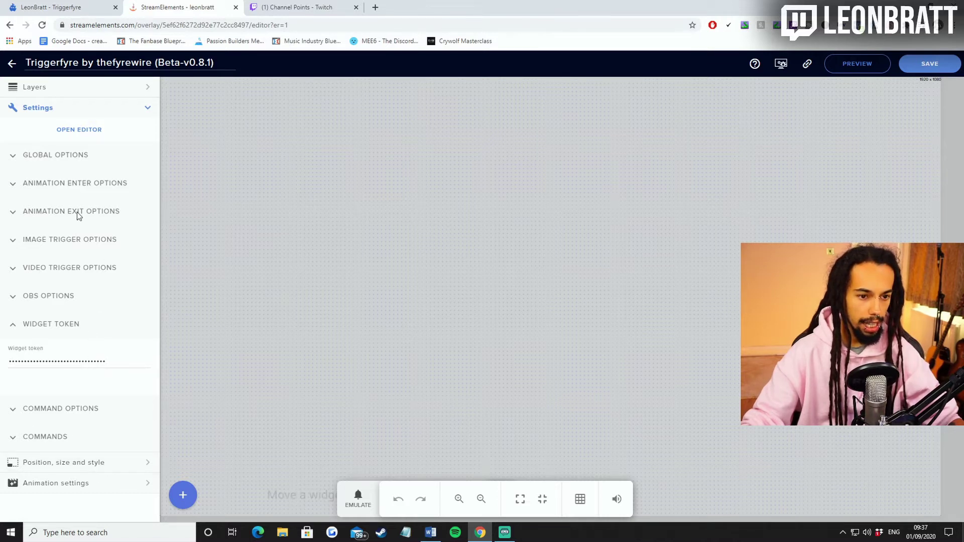
left_click(145, 108)
left_click(145, 150)
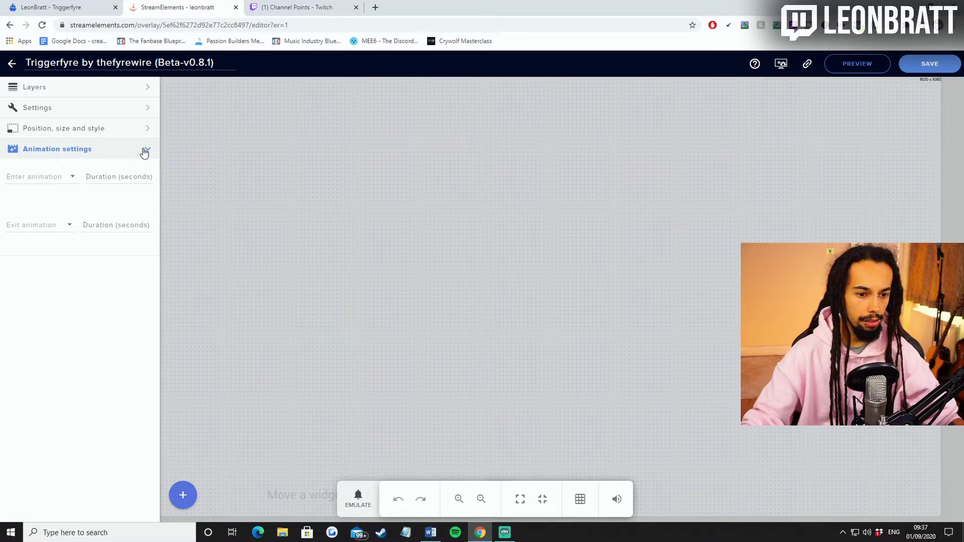
left_click(146, 150)
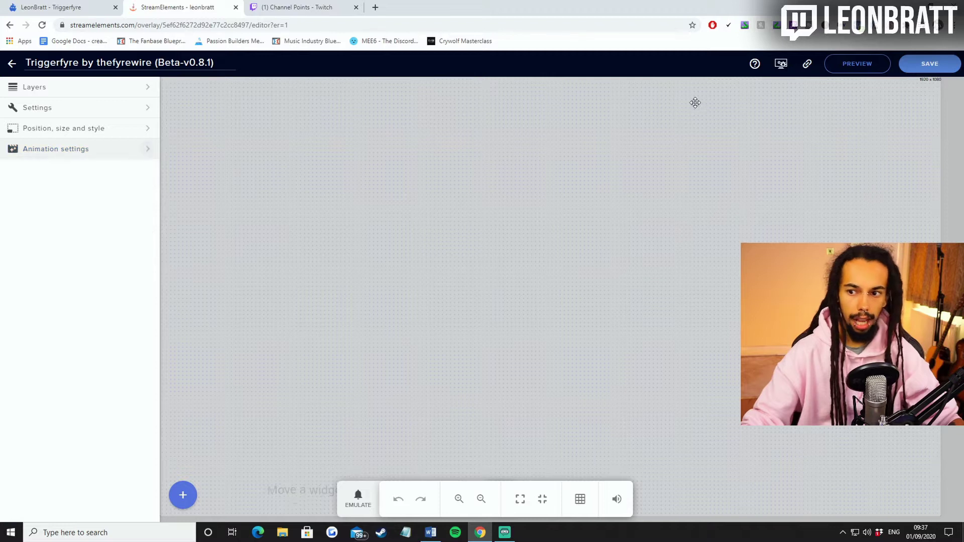
left_click(943, 64)
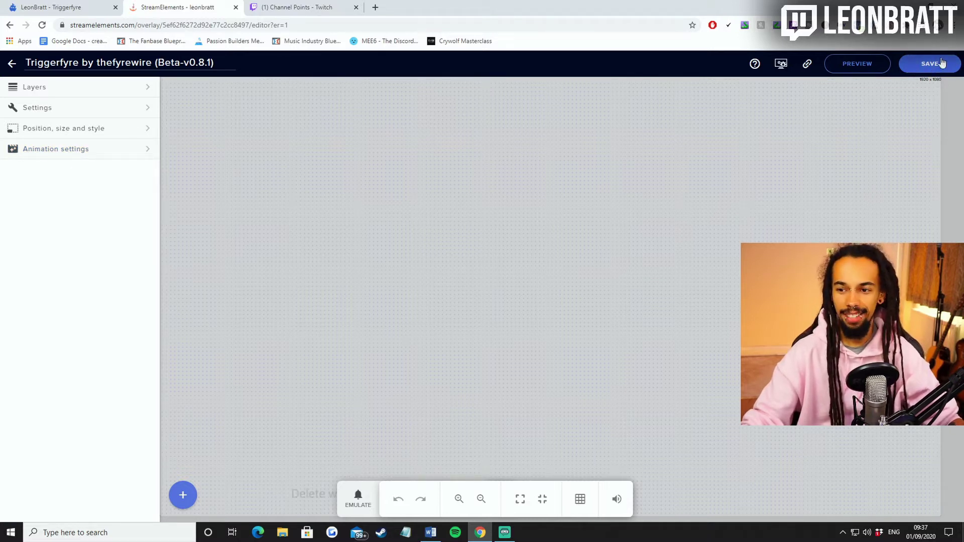
left_click(932, 67)
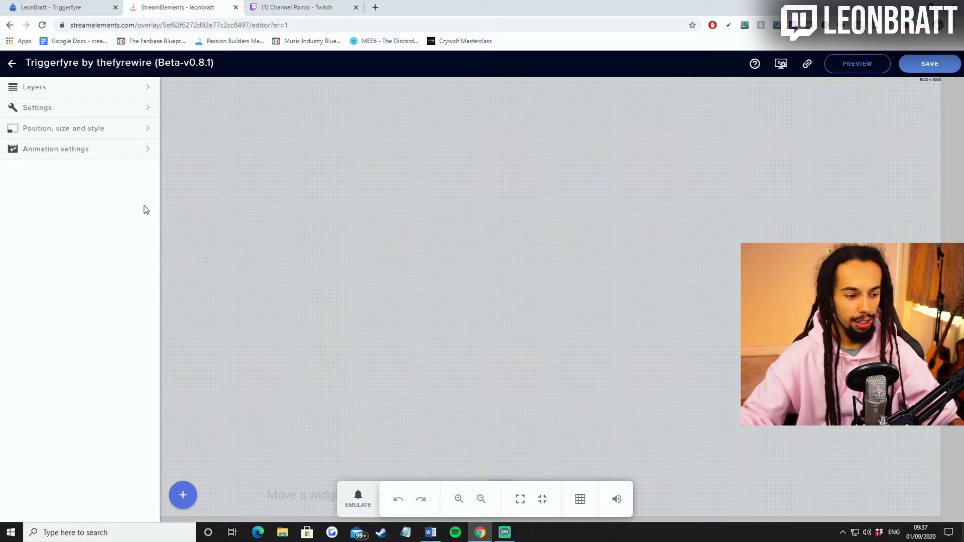
key("alt+Tab")
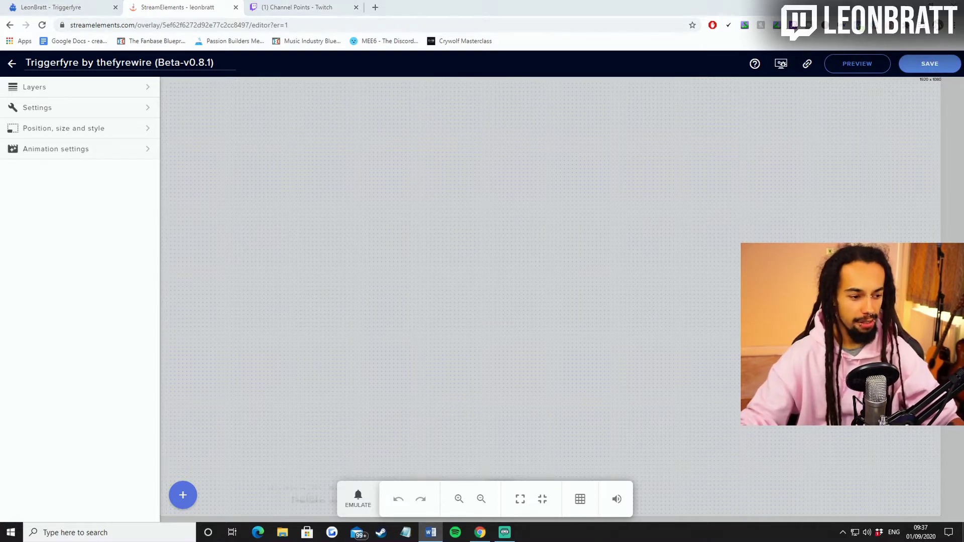
Set the confetti trigger's clip to PARTY POPPER with SOUND Green Screen HD.mp4
left_click(80, 6)
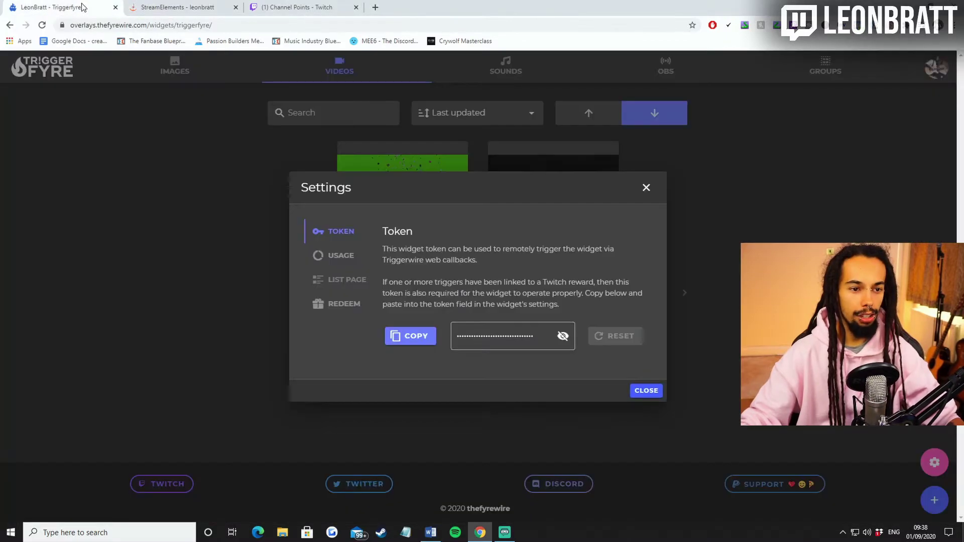
left_click(646, 188)
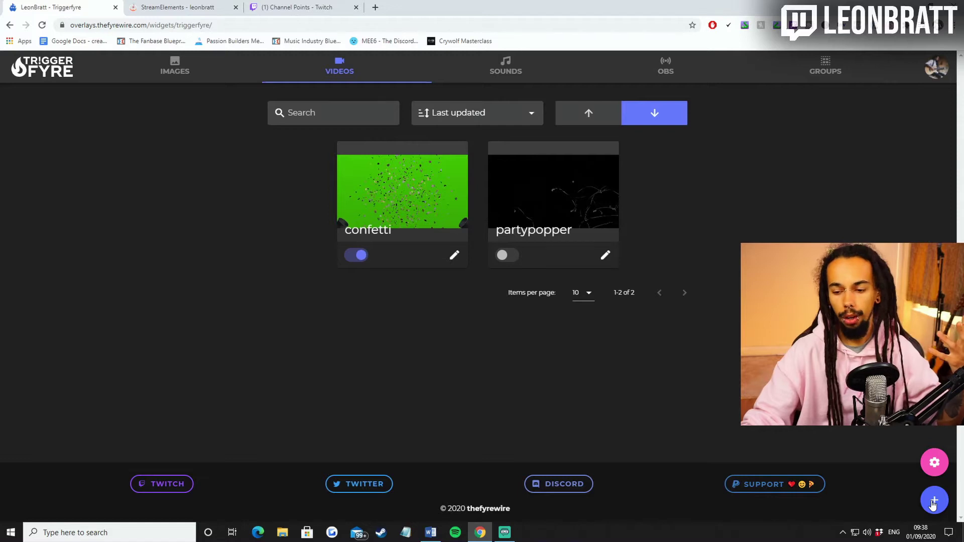
left_click(454, 255)
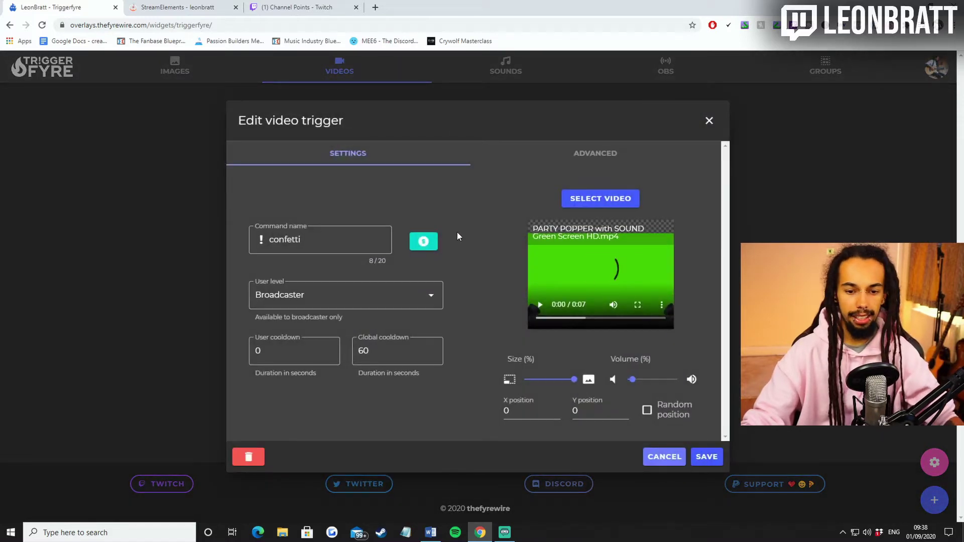
left_click(274, 239)
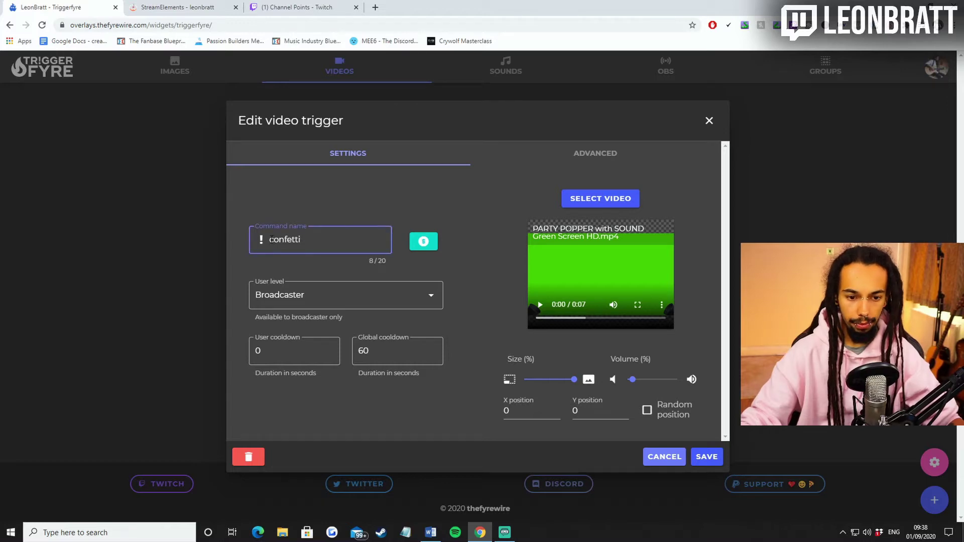
left_click(610, 198)
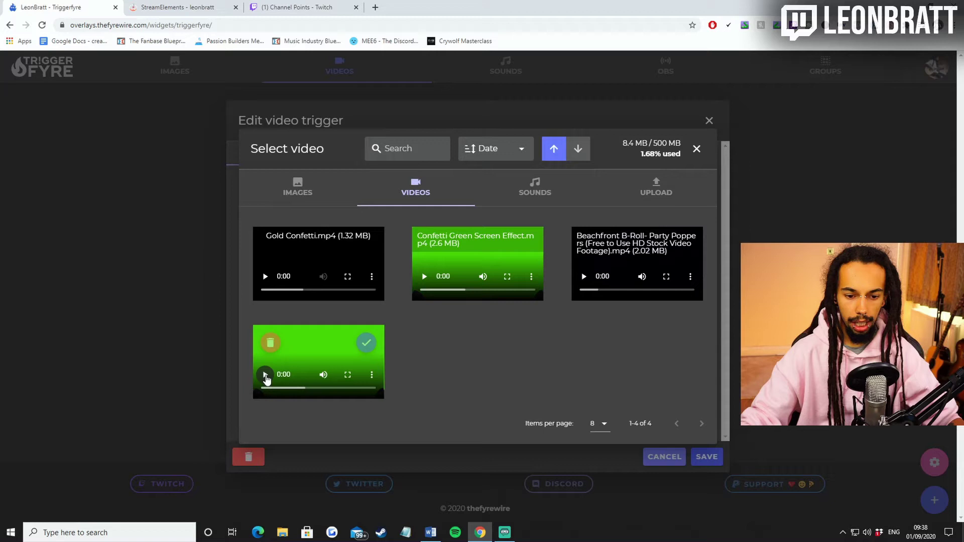
left_click(266, 376)
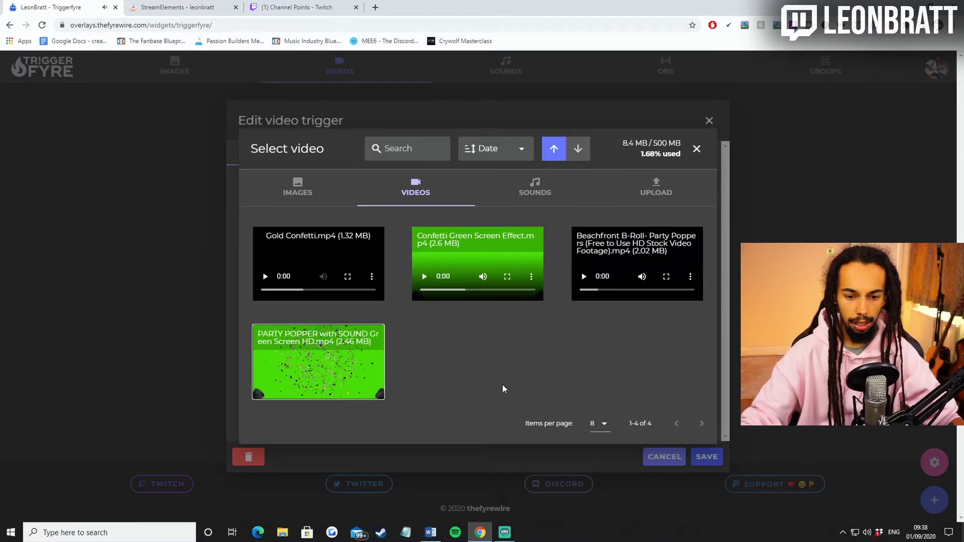
mouse_move(341, 364)
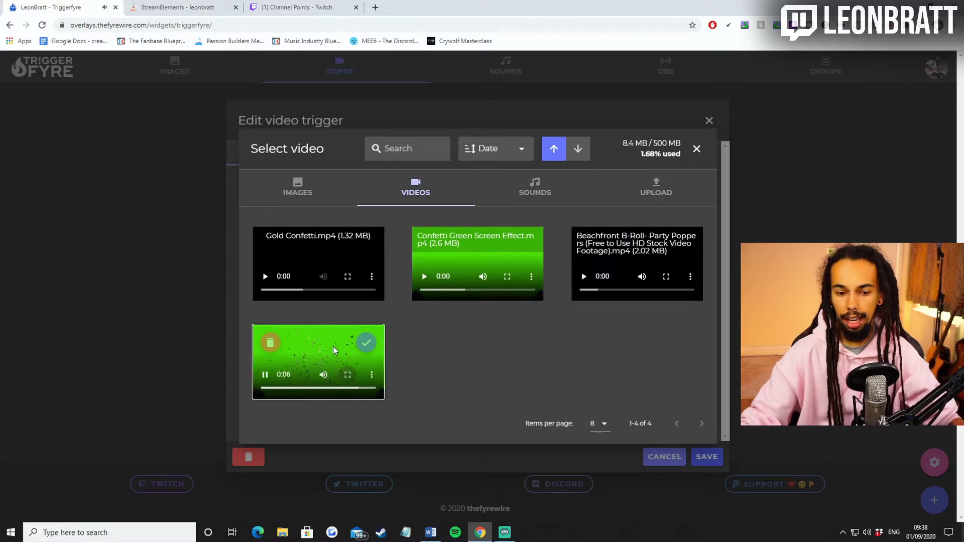
left_click(283, 385)
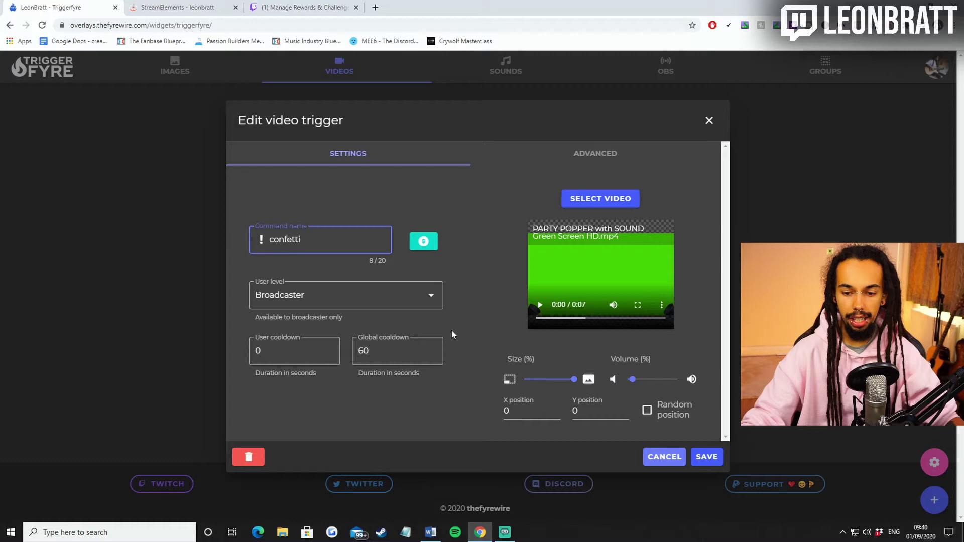
Open the confetti trigger's reward settings and compare with Twitch's Confetti! channel-points reward
left_click(424, 243)
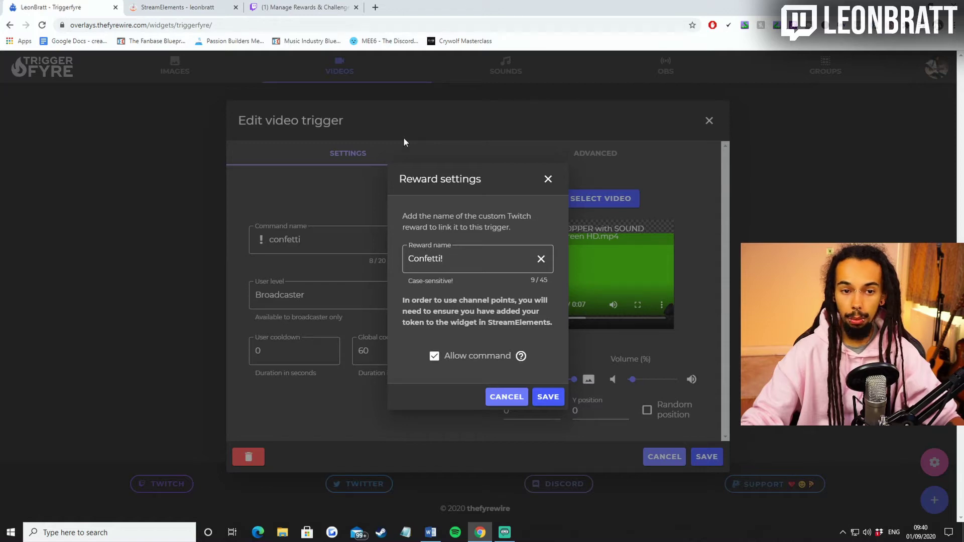
left_click(306, 9)
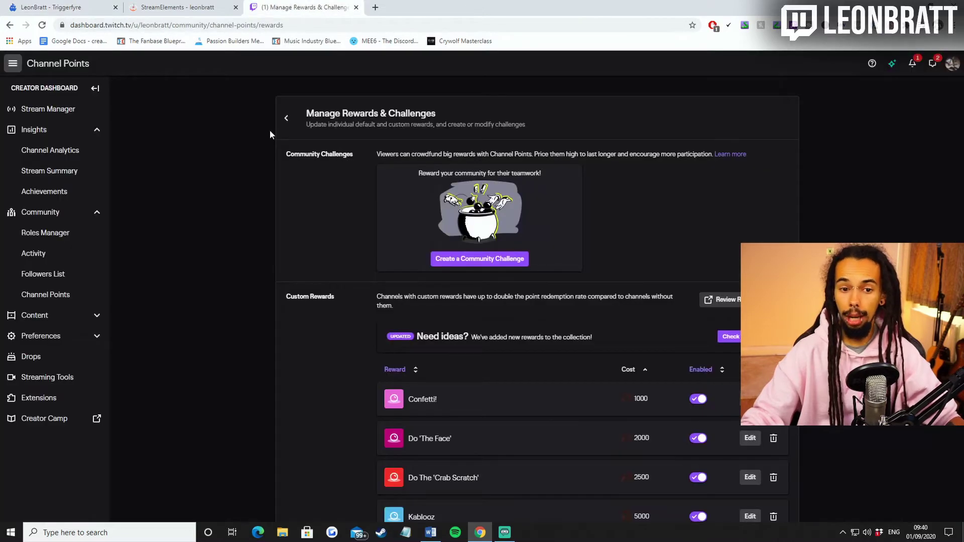
scroll(251, 161, "down", 4)
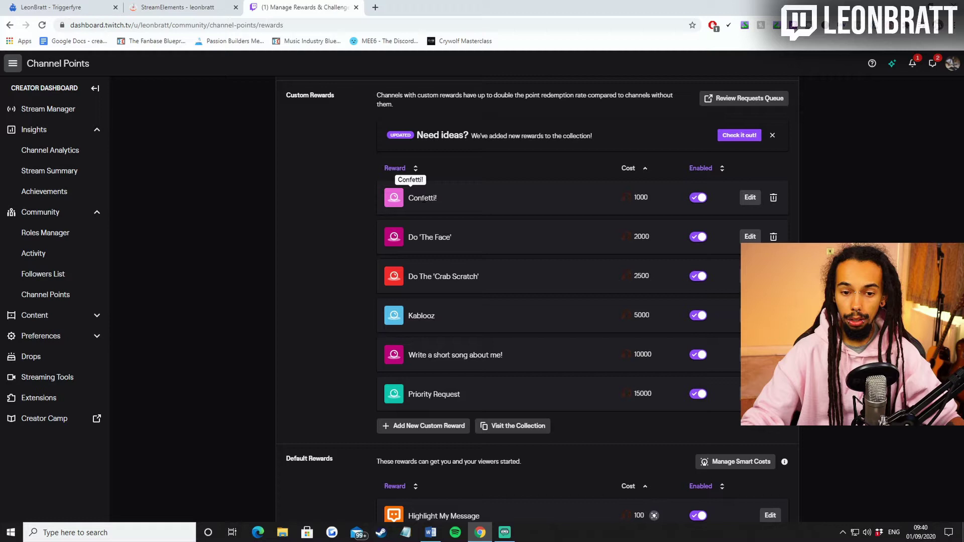
left_click_drag(409, 198, 440, 195)
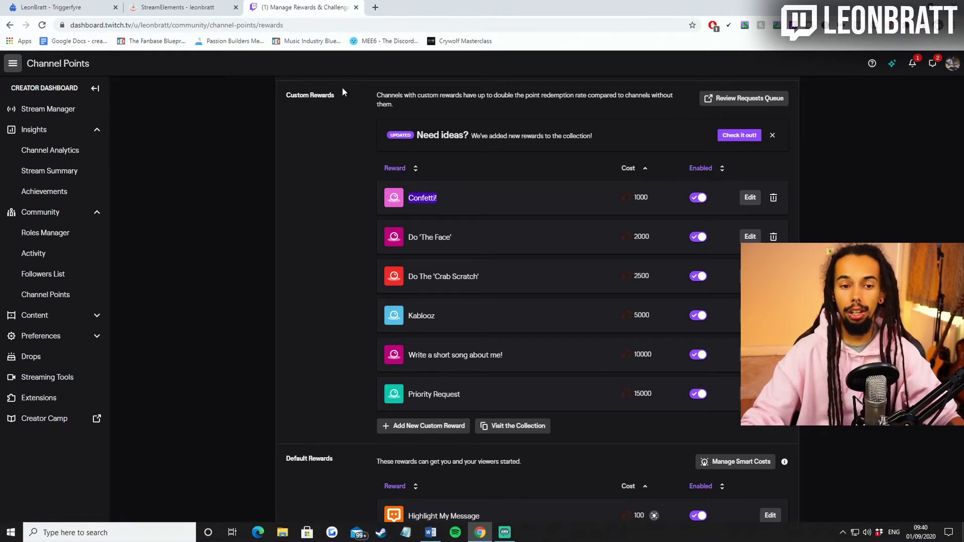
left_click(175, 7)
Keep the chat command enabled alongside the Confetti! reward, save the reward link, and close the editor
left_click(66, 7)
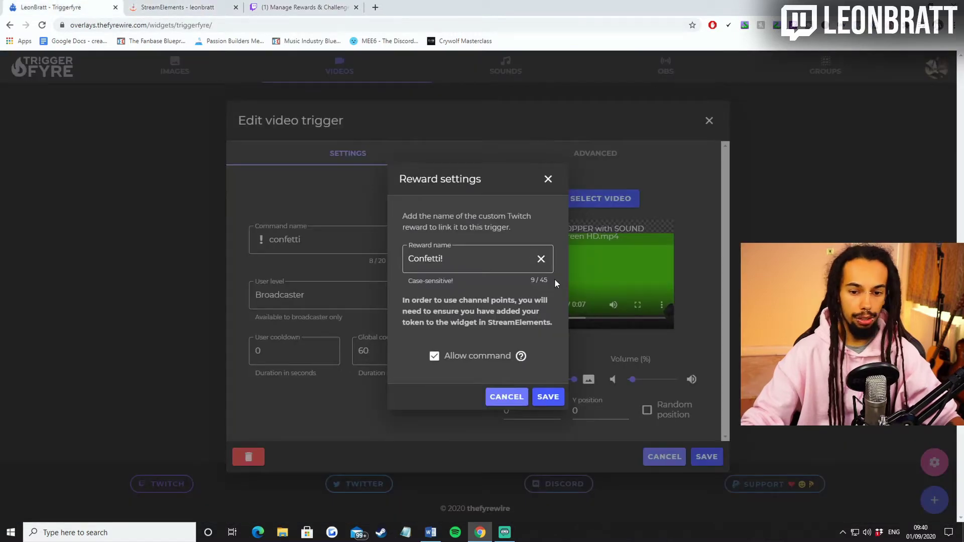
left_click(434, 356)
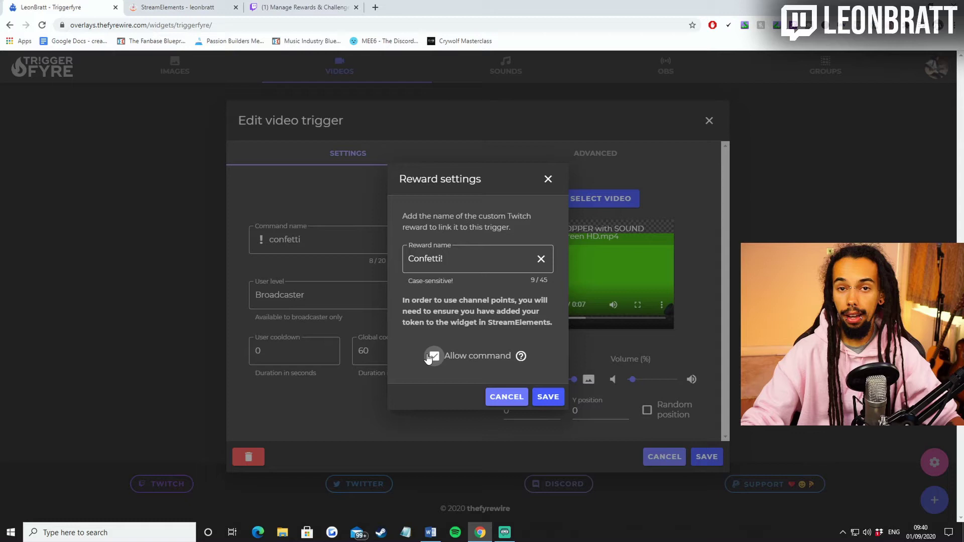
left_click(432, 358)
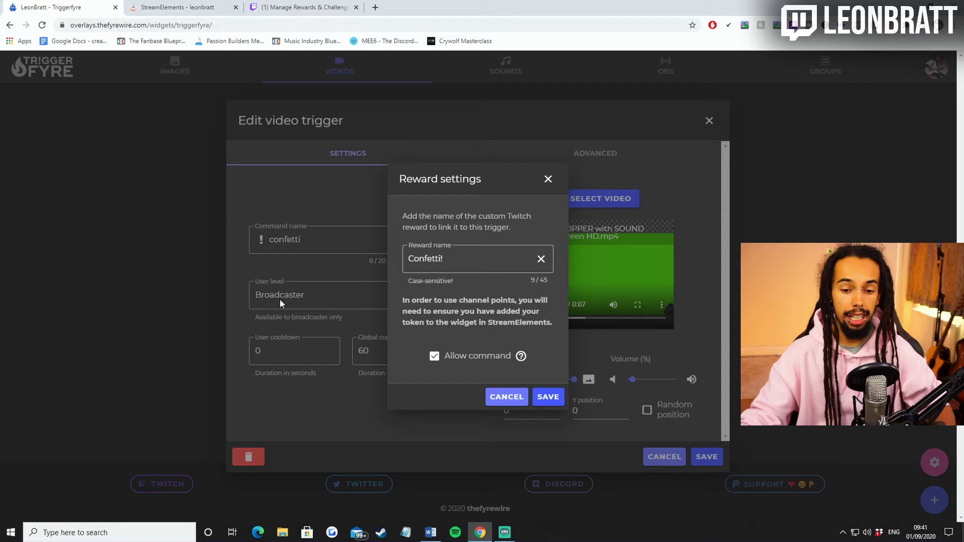
left_click(547, 179)
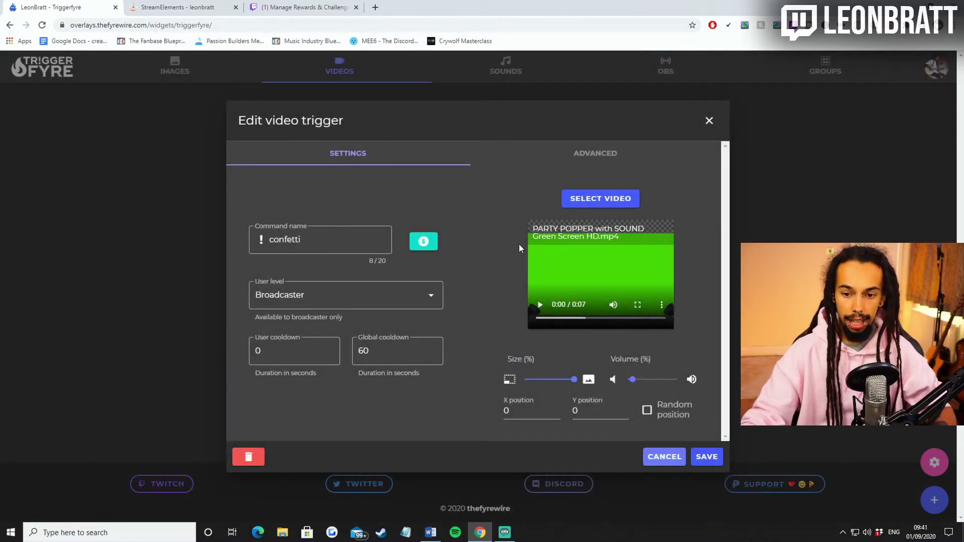
left_click(606, 156)
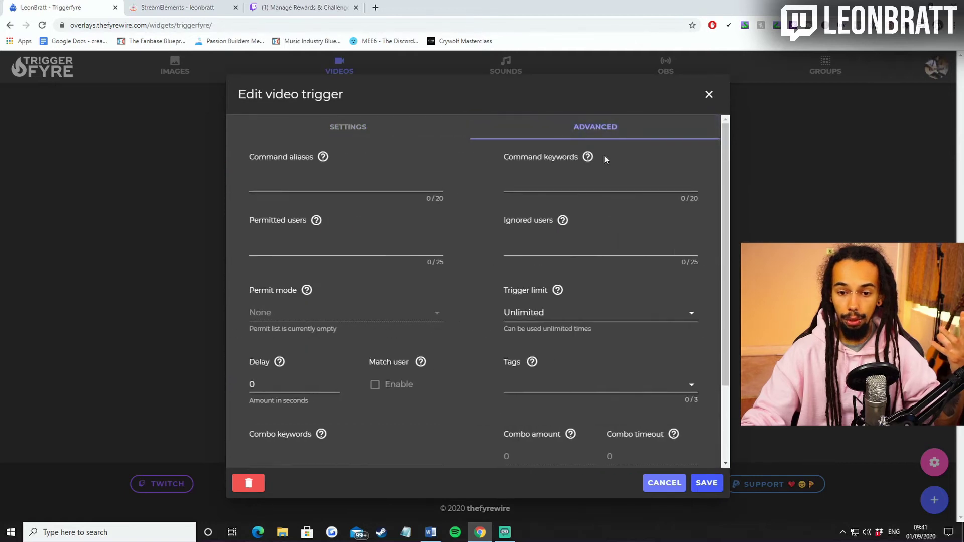
scroll(495, 254, "down", 3)
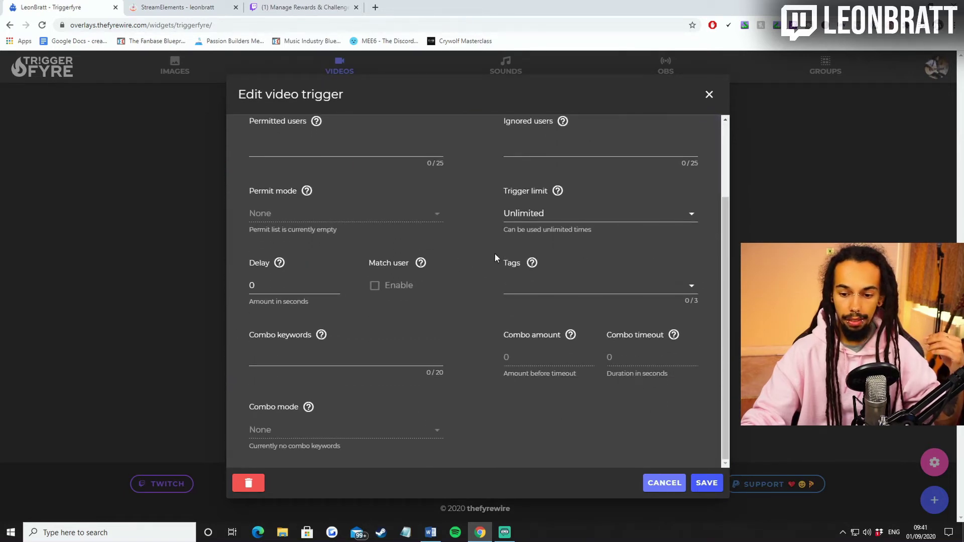
scroll(495, 254, "up", 3)
left_click(715, 95)
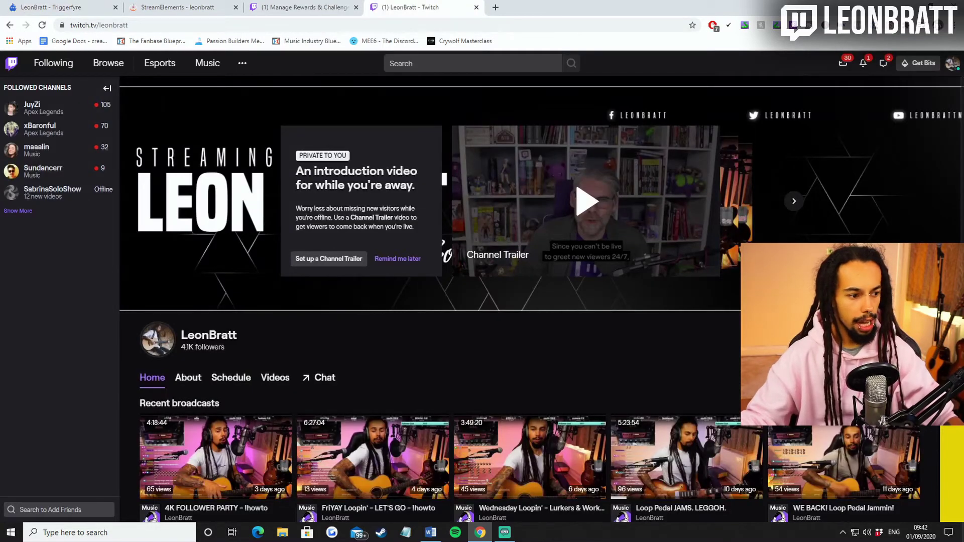
Send !confetti in the Twitch channel's stream chat
left_click(322, 377)
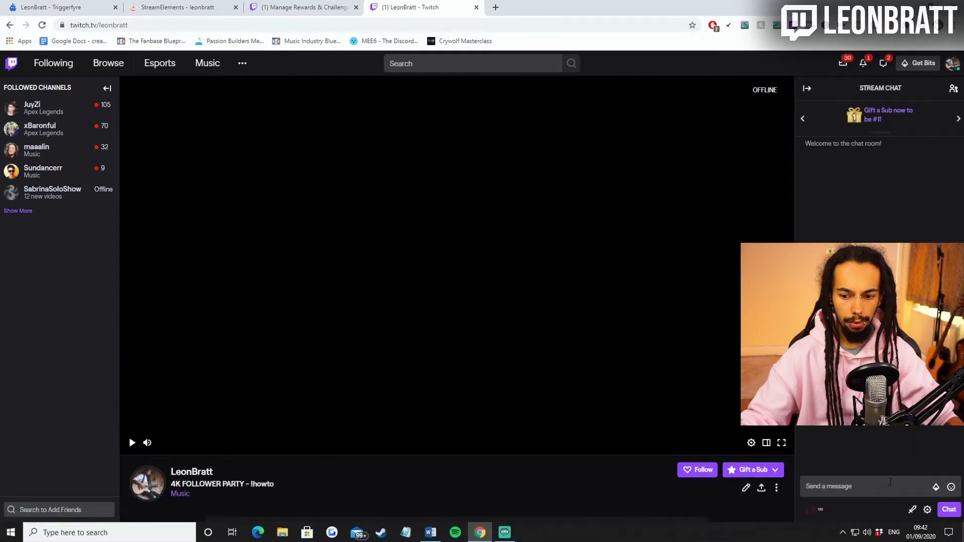
left_click(889, 482)
type("!")
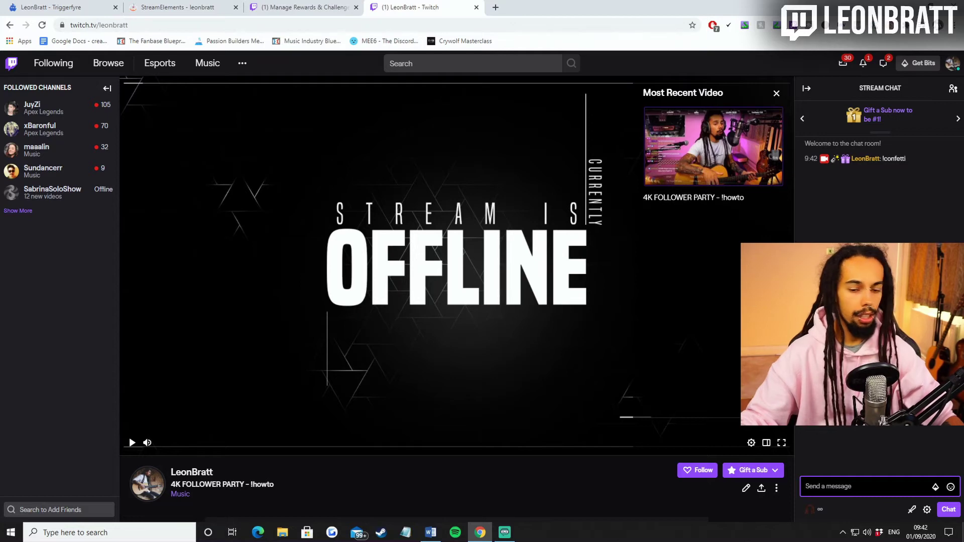
key("alt+Tab")
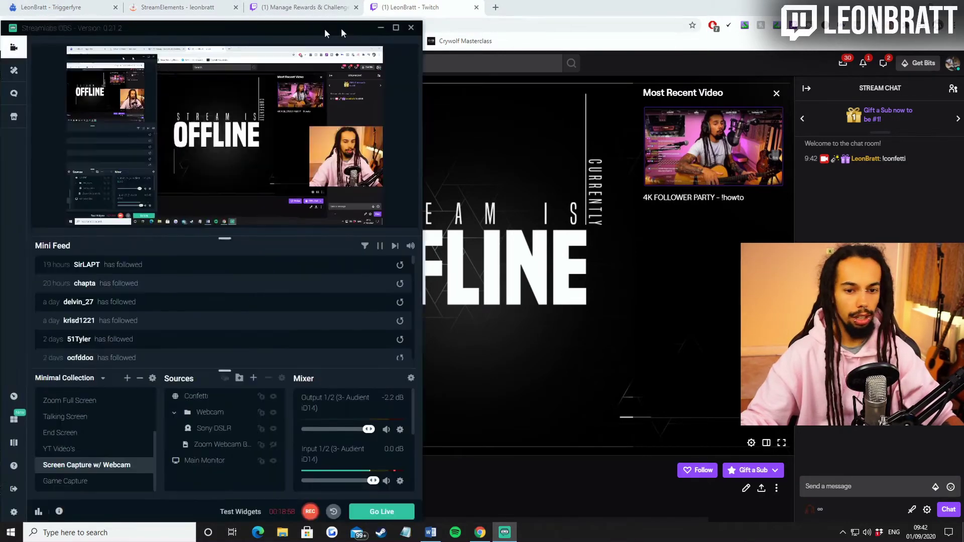
Add a green Chroma Key filter (similarity 400, smoothness 80) to the Confetti source
left_click_drag(341, 28, 569, 52)
left_click(464, 418)
right_click(463, 416)
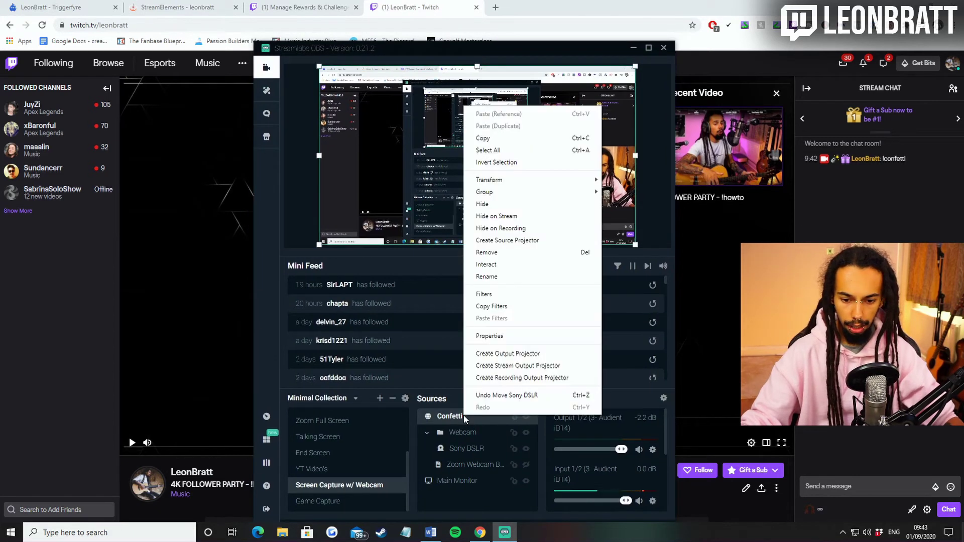
left_click(500, 296)
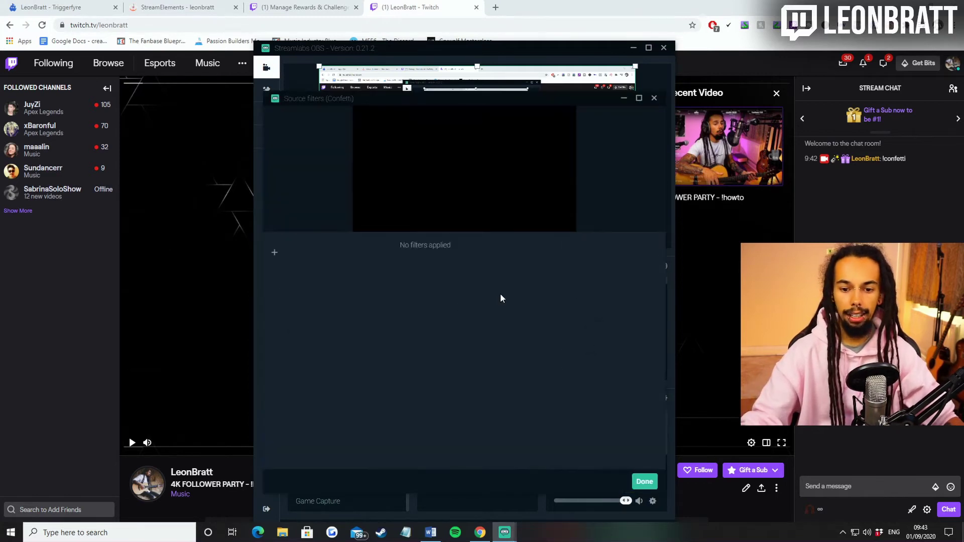
left_click(274, 253)
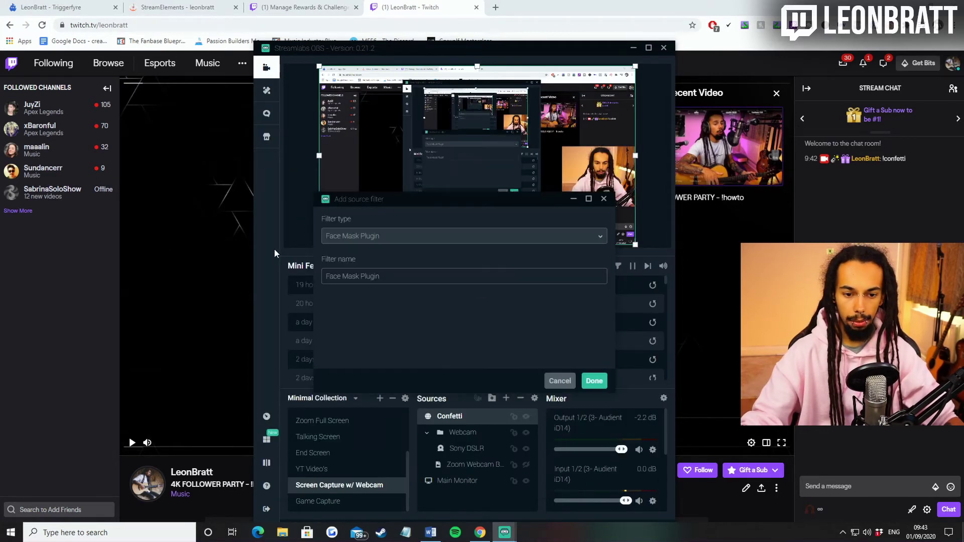
left_click(396, 240)
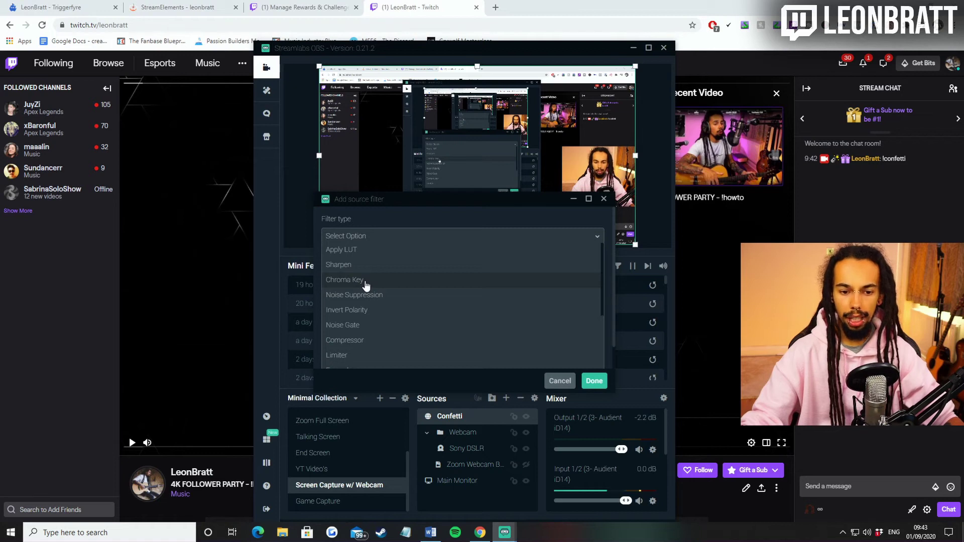
left_click(365, 283)
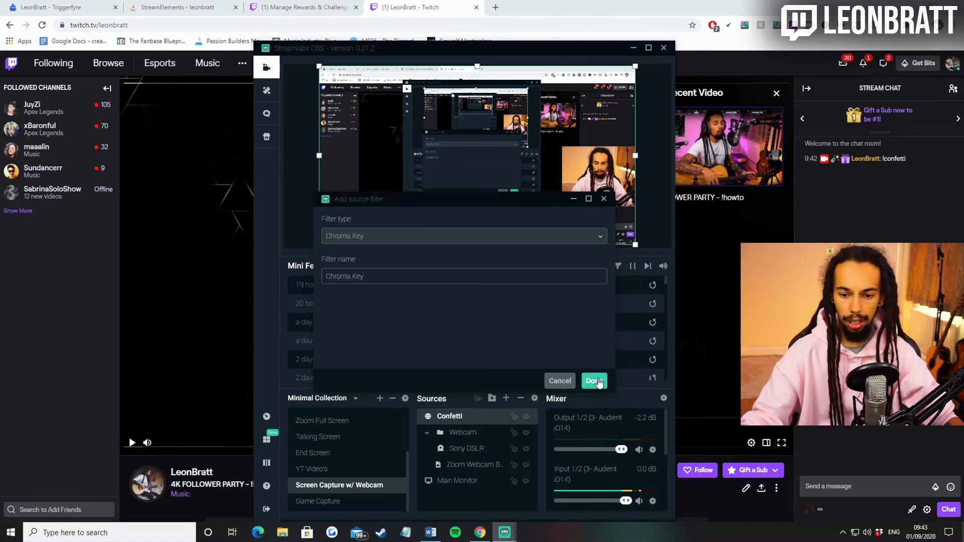
left_click(596, 382)
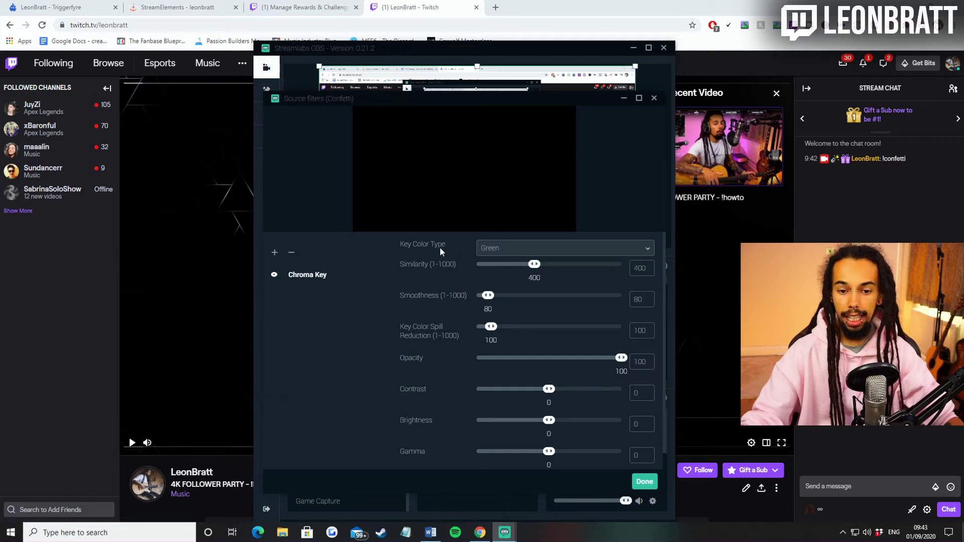
left_click(644, 480)
left_click_drag(510, 49, 363, 37)
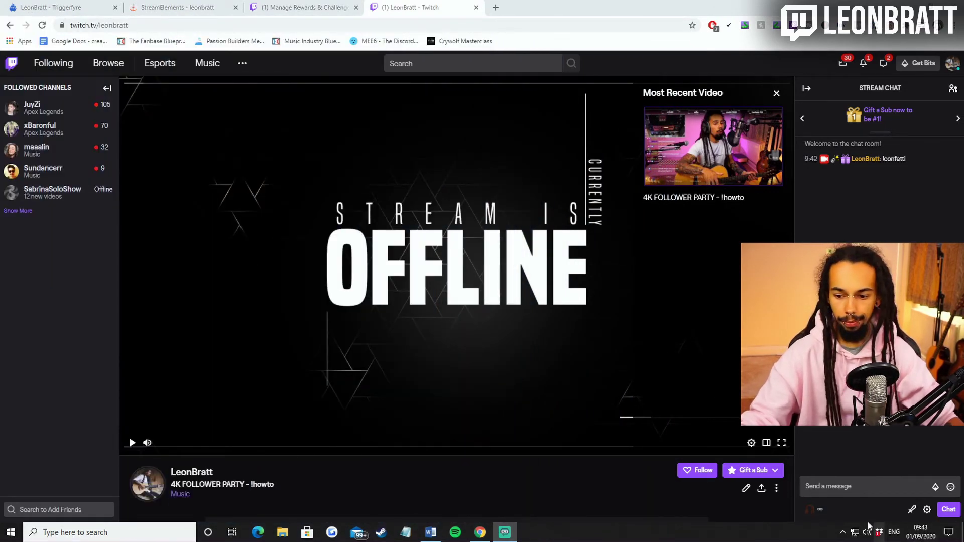
Send !confetti in Twitch chat again to check the confetti plays with the green keyed out
left_click(854, 486)
type("!confetti")
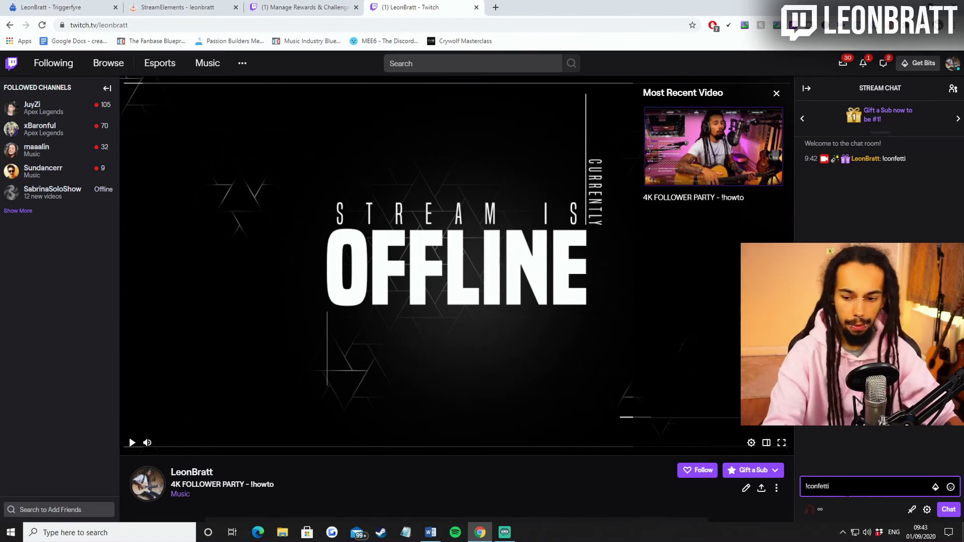
key("Return")
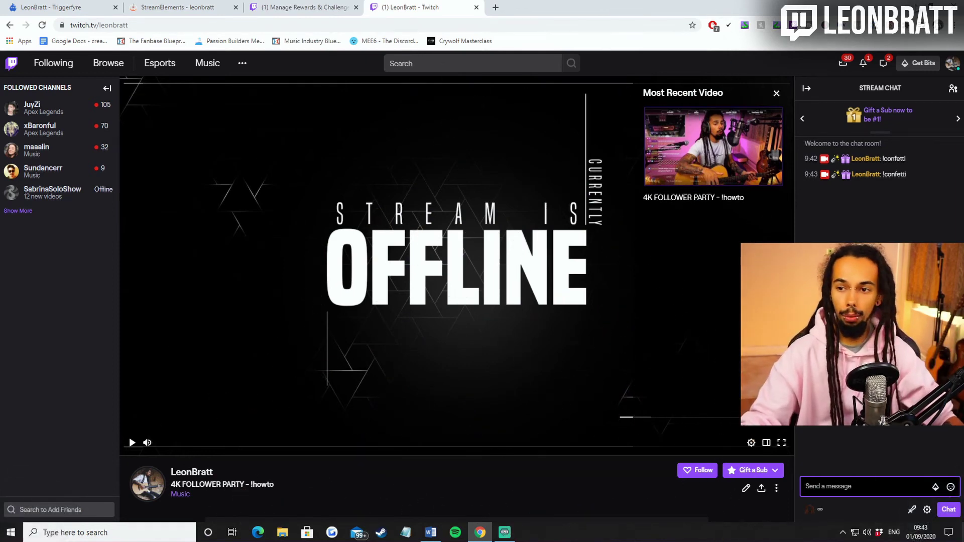
Launch the Stream Deck app from Windows search
left_click(146, 531)
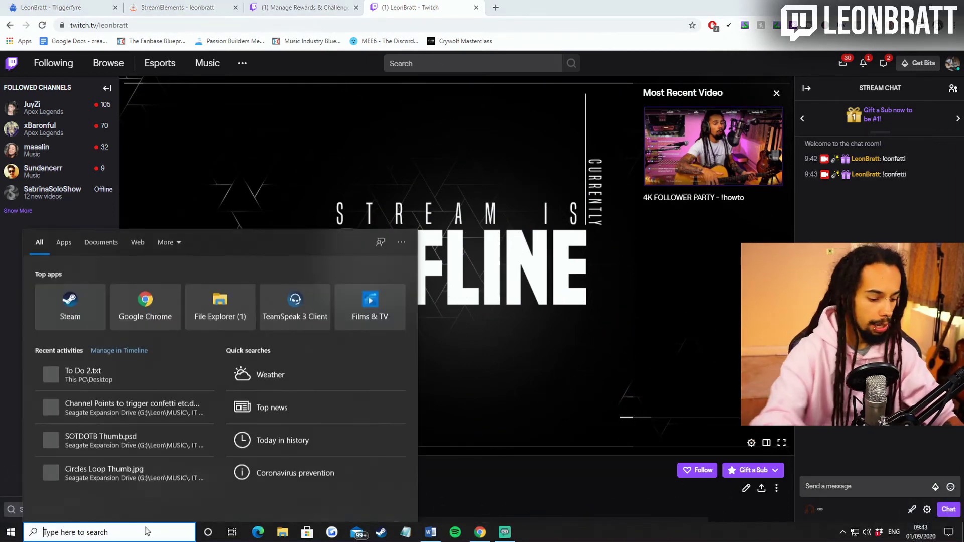
type("stre")
type("de")
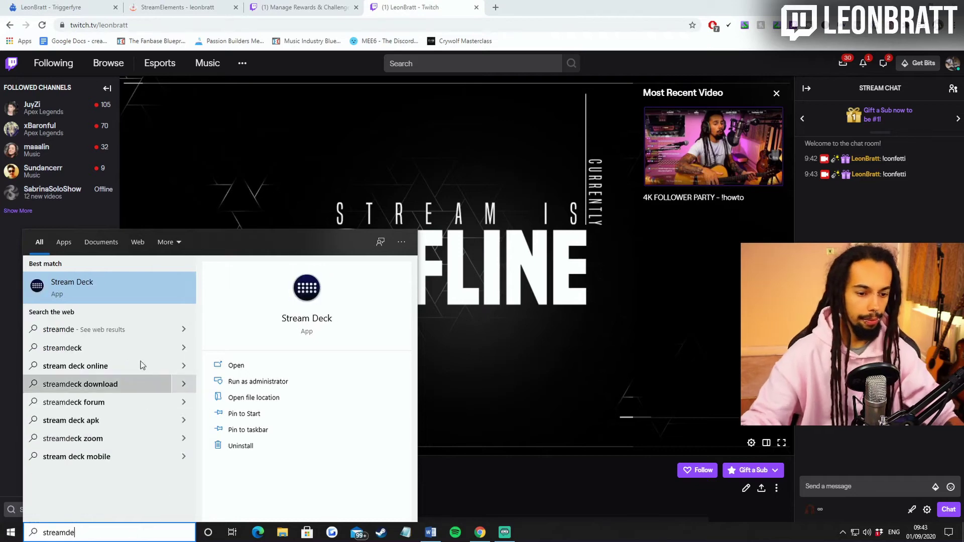
key("Return")
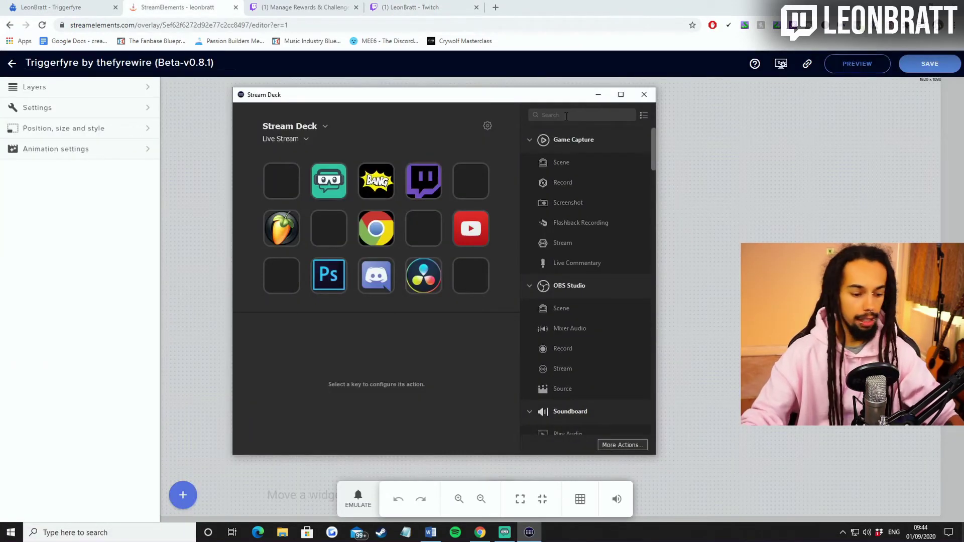
Add a Twitch Chat Message key that sends !confetti, then open the stream keys folder
left_click(565, 116)
type("twit")
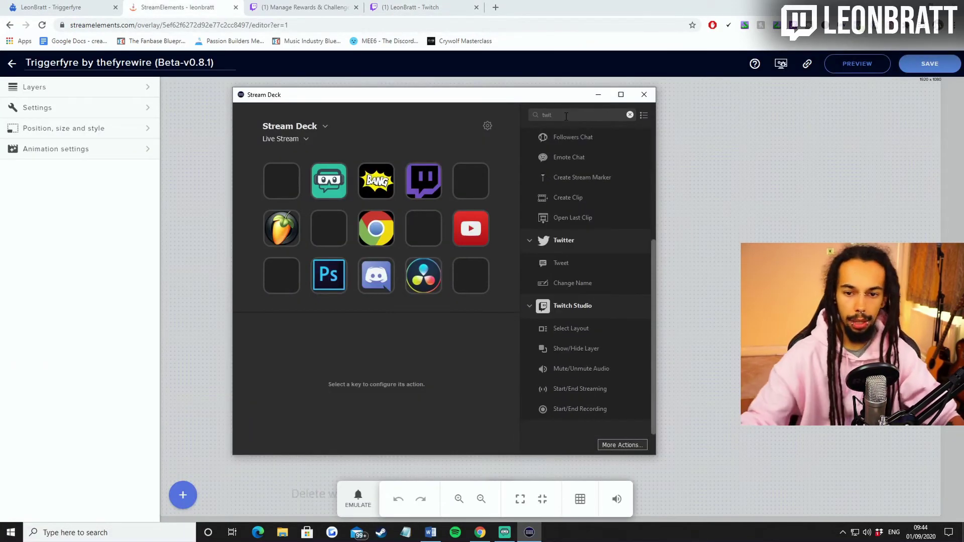
type("ch")
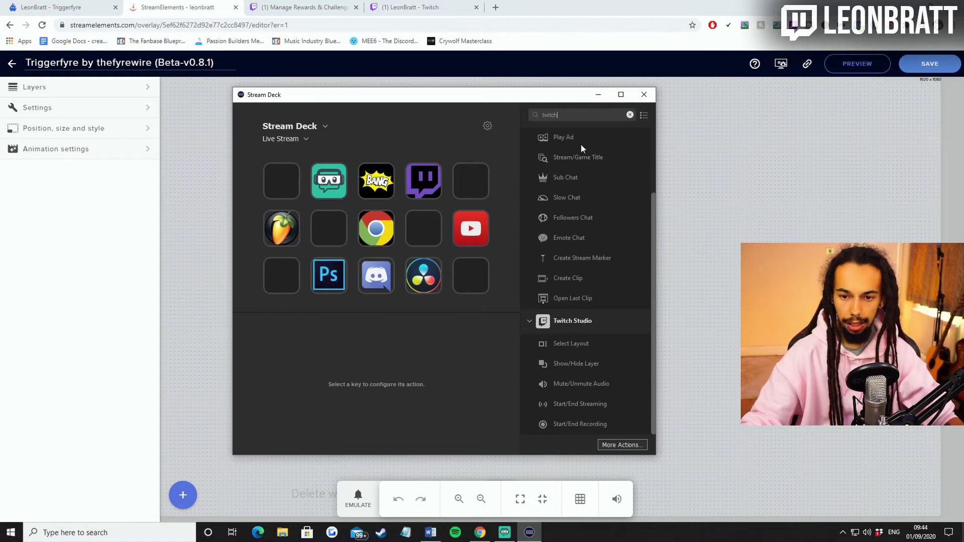
scroll(587, 292, "up", 2)
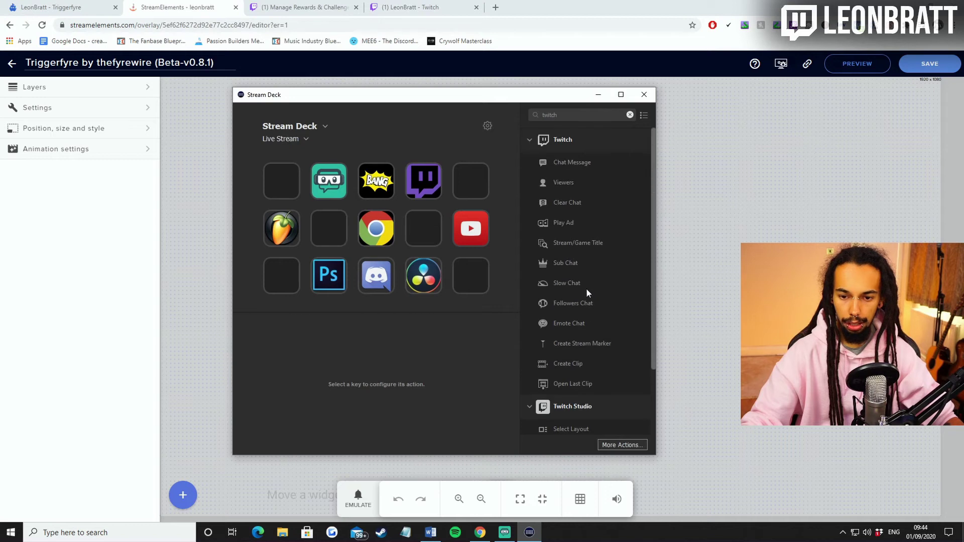
left_click_drag(576, 161, 471, 179)
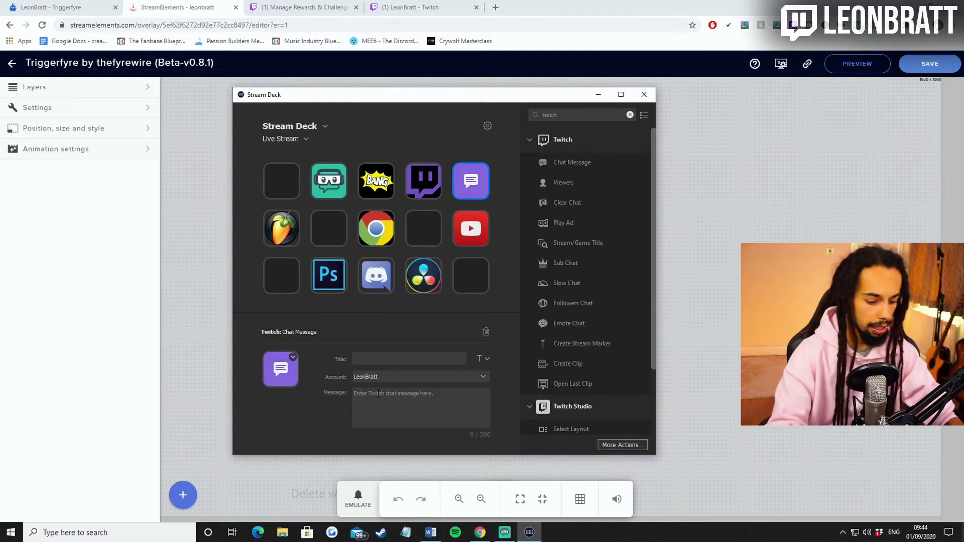
type("!")
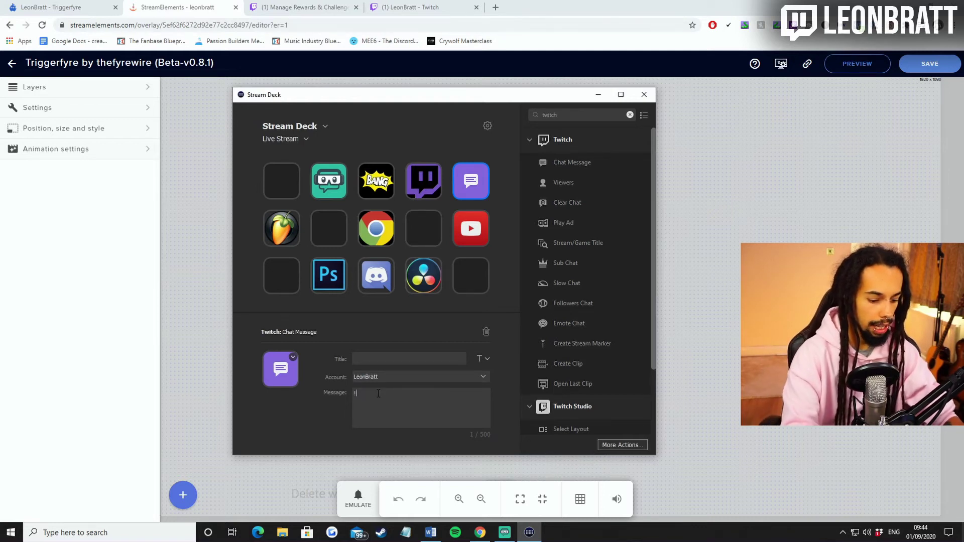
type("confetti")
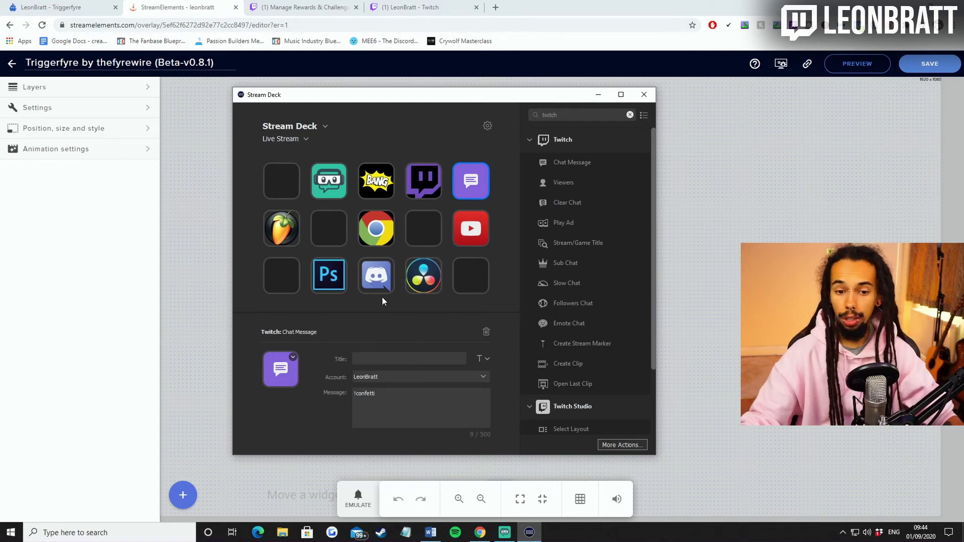
double_click(327, 187)
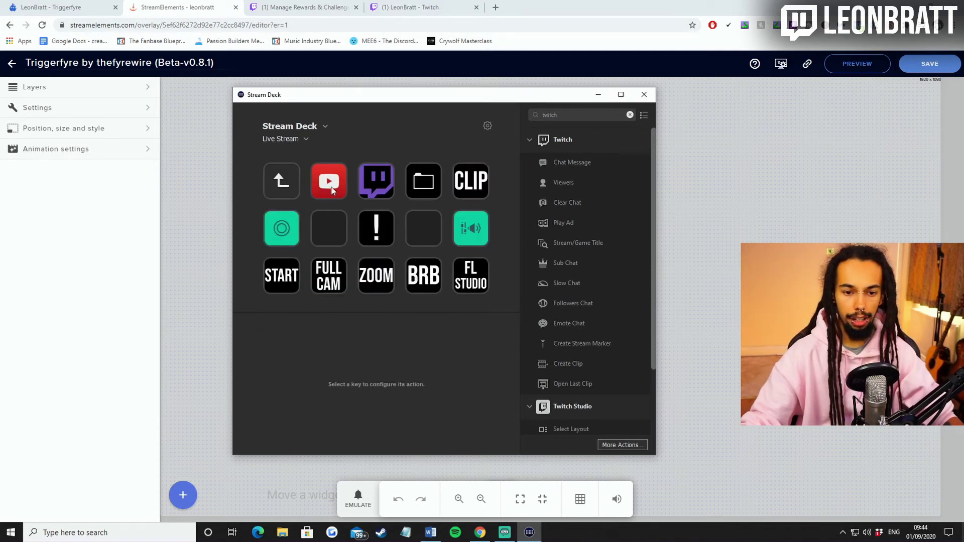
Open the chat-commands folder and confirm the party-popper key sends !confetti
double_click(374, 228)
left_click(373, 228)
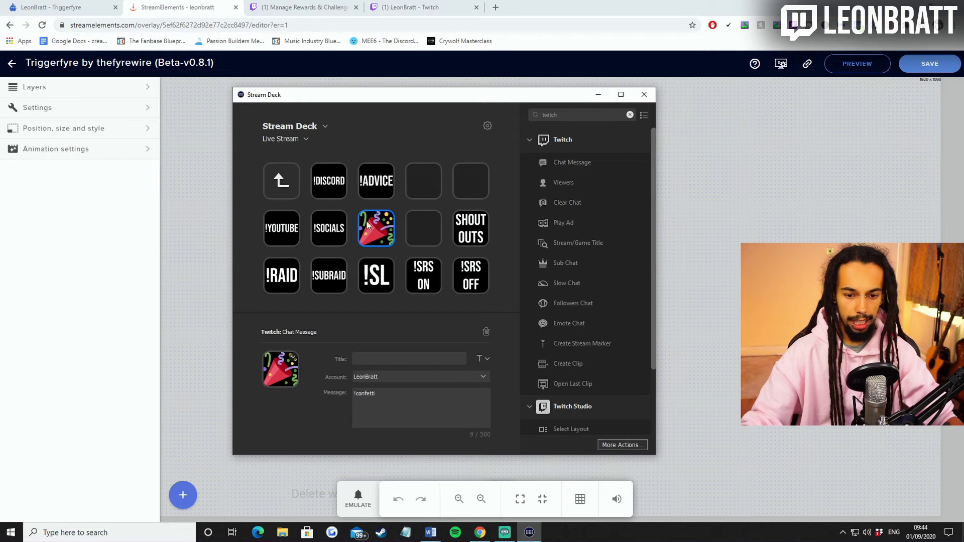